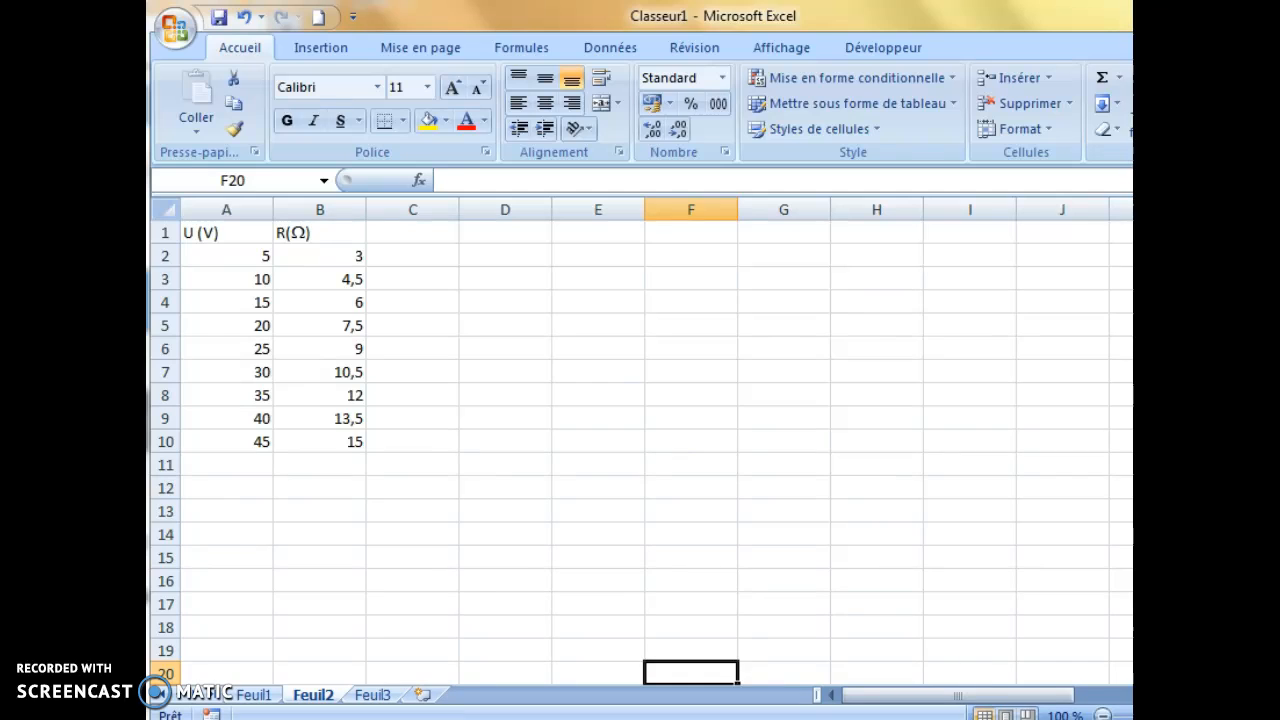
- Move the text box with U = R x I and I = U / R onto the empty cells around columns E to I
left_click(1132, 450)
left_click_drag(1132, 450, 608, 294)
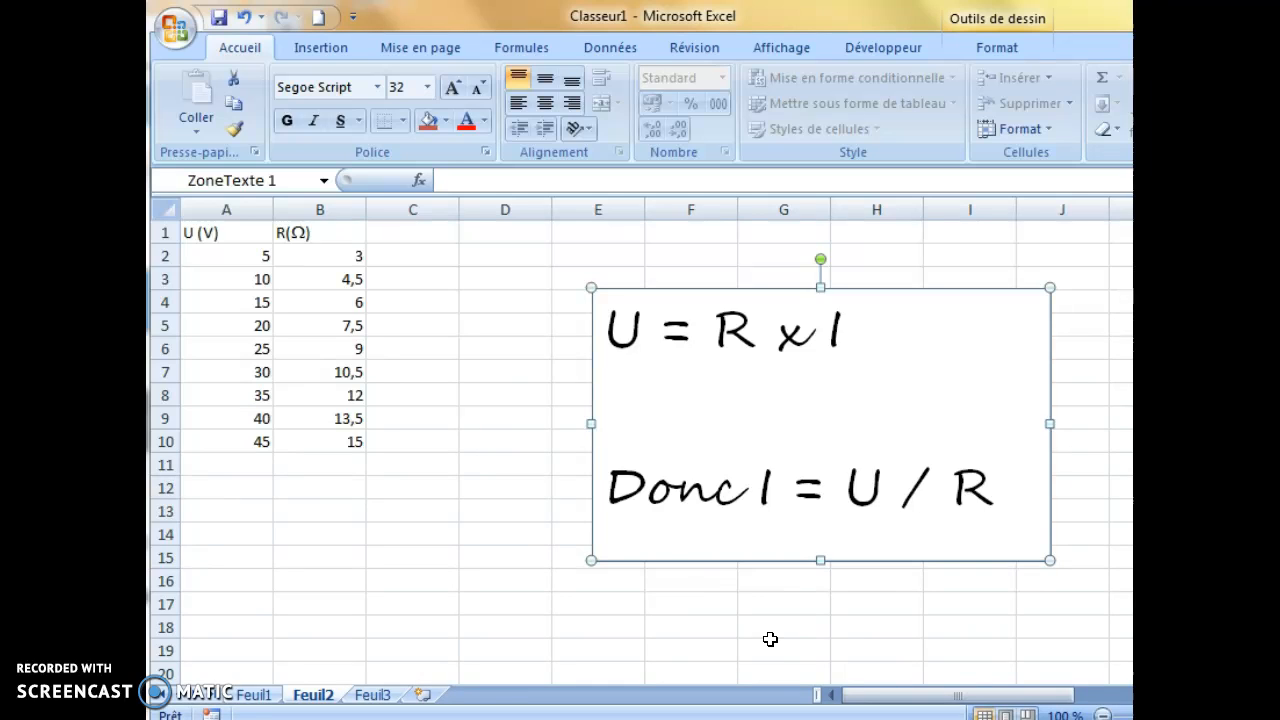
- Enter the heading "I (A)" in cell C1
left_click(420, 232)
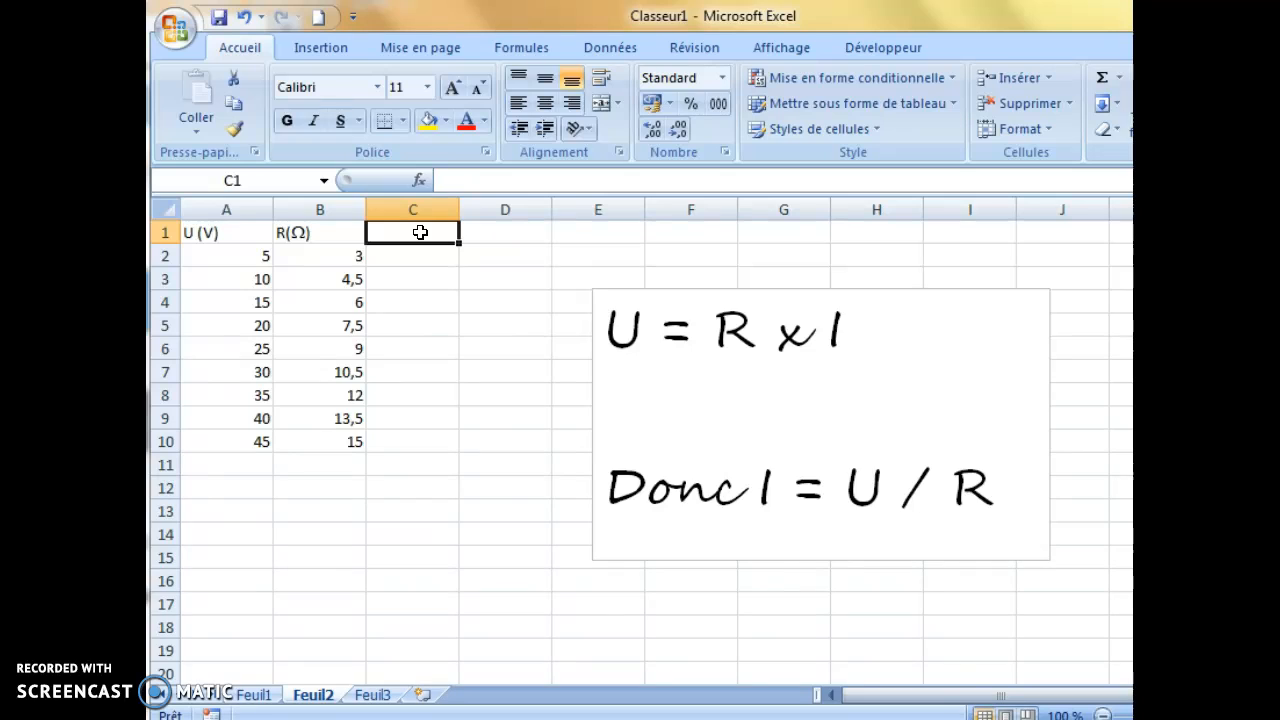
type("I")
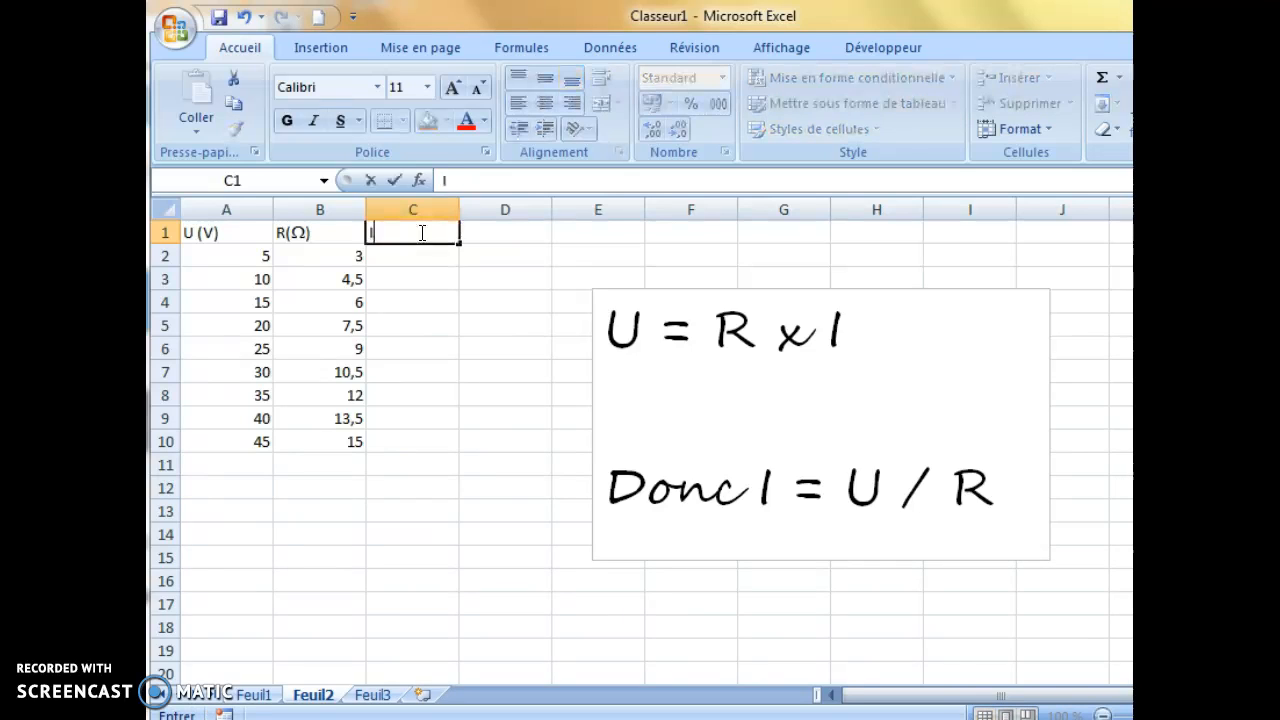
type(" (A)")
- Calculate the first current value in cell C2 with the formula =A2/B2
left_click(426, 252)
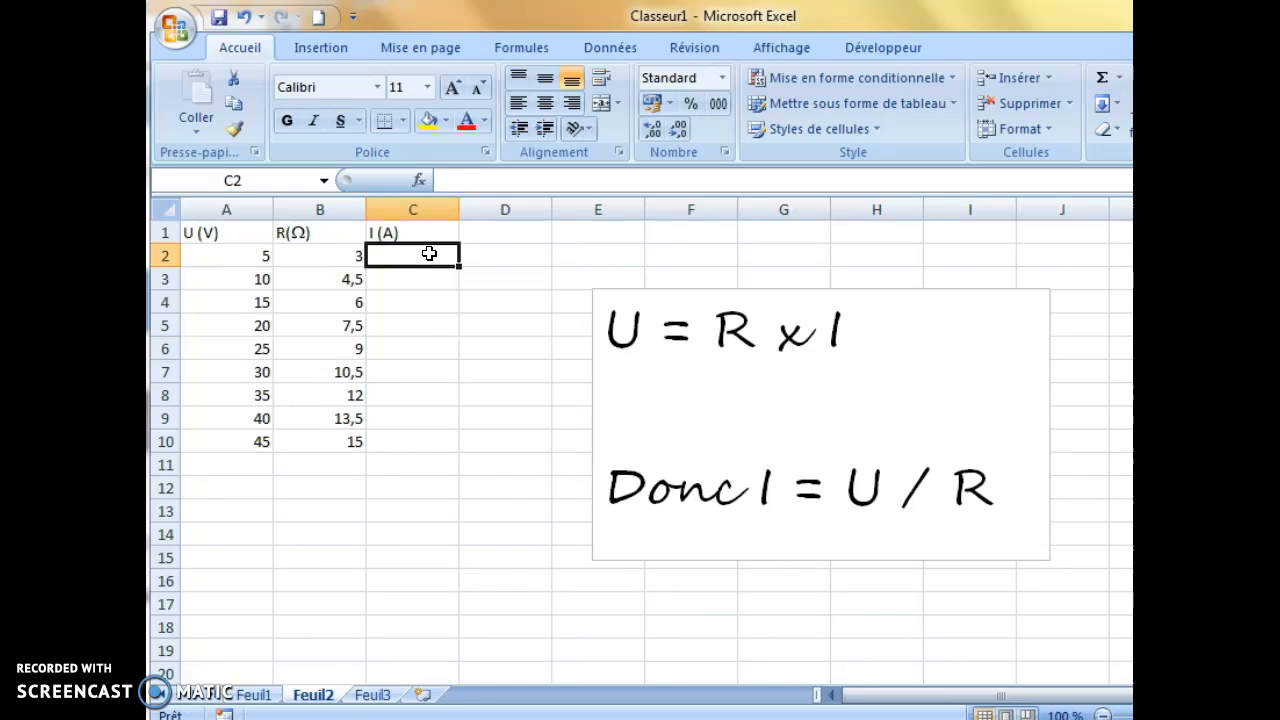
type("=")
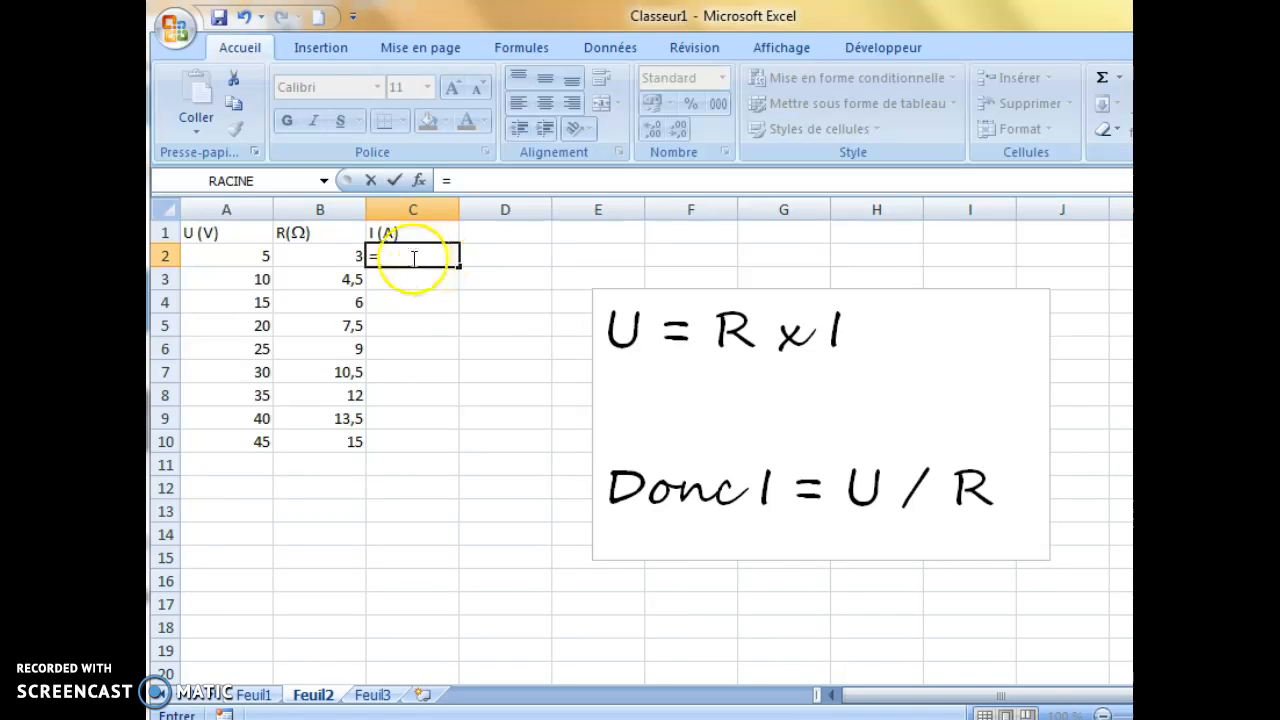
left_click(254, 259)
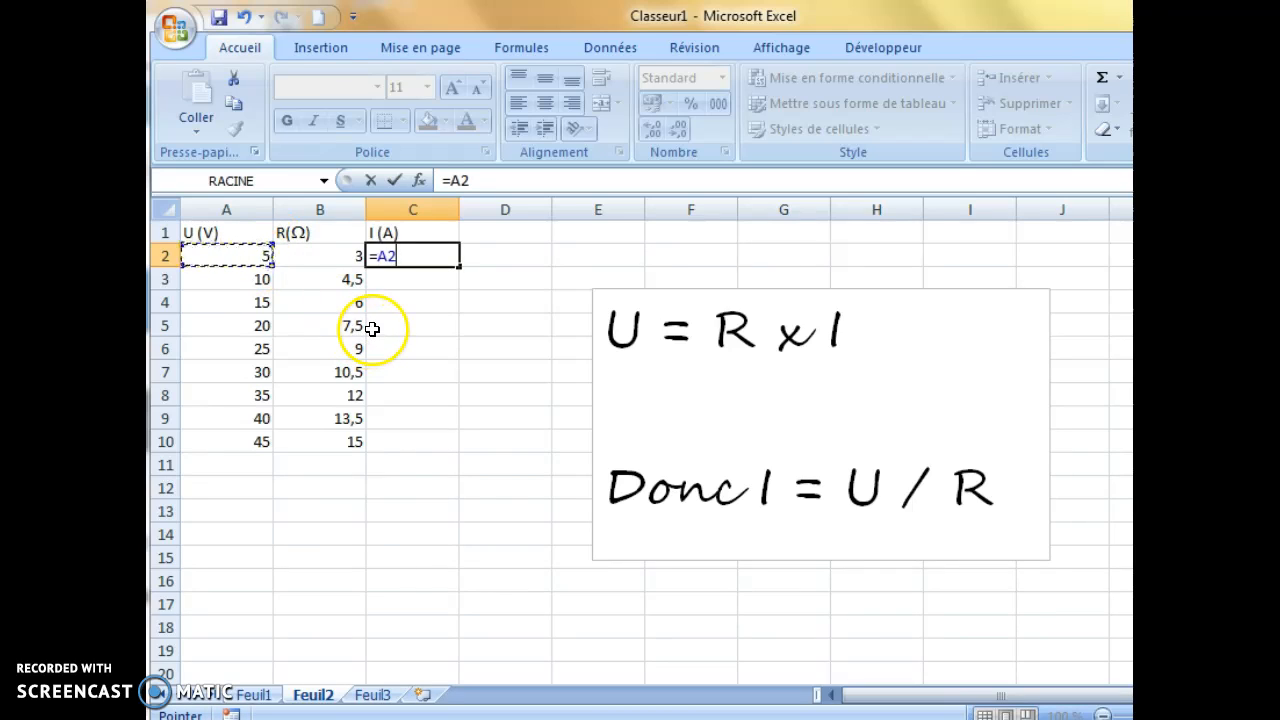
type("/")
left_click(341, 256)
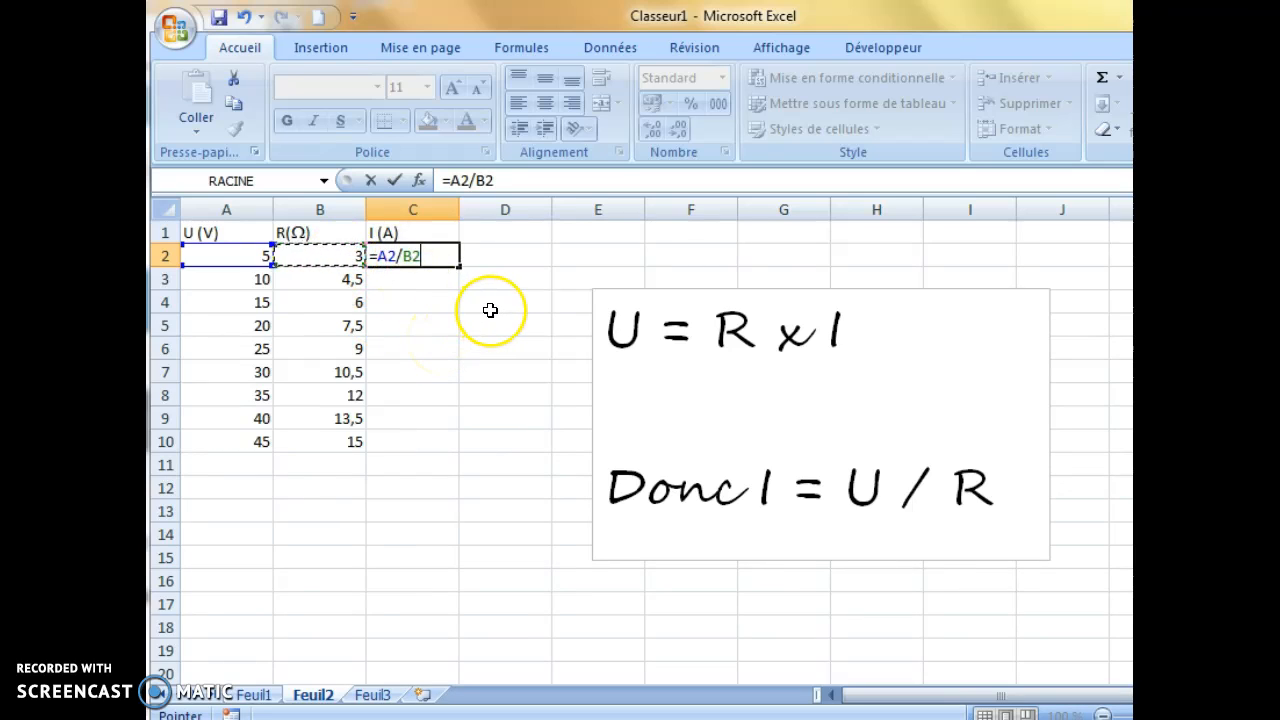
key("Return")
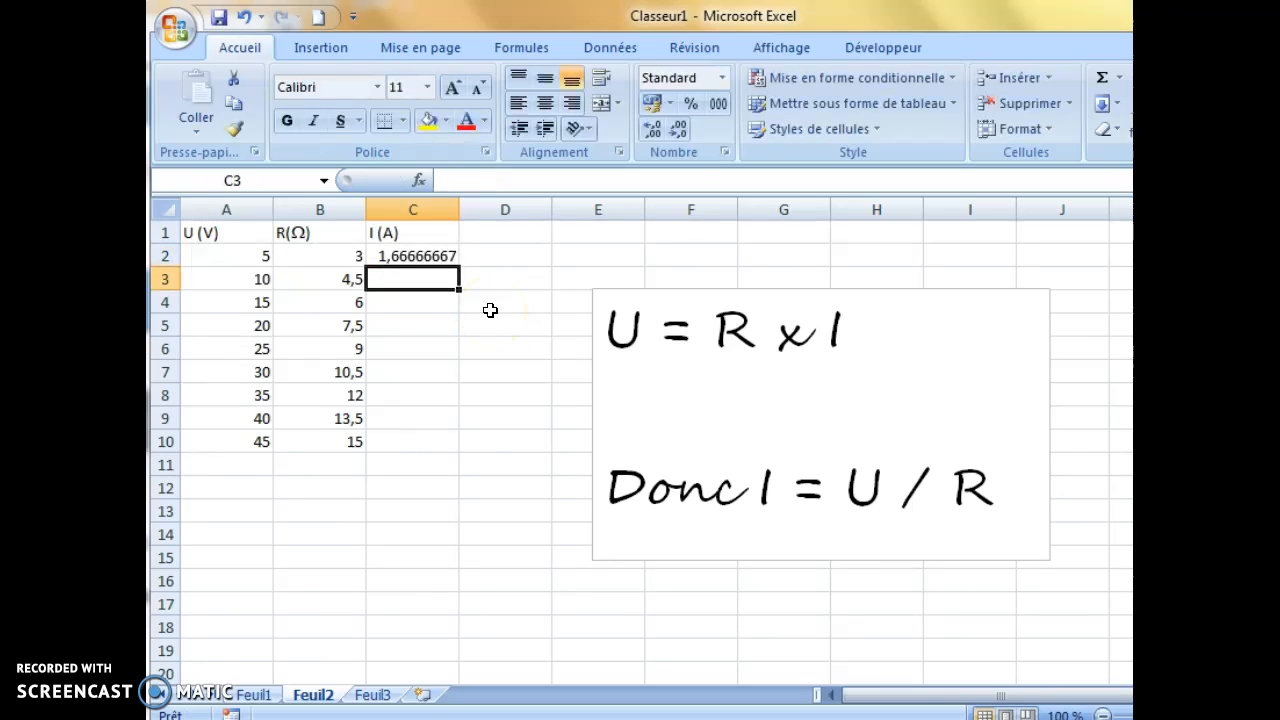
- Fill the C2 formula down the I (A) column to cell C10
left_click(450, 255)
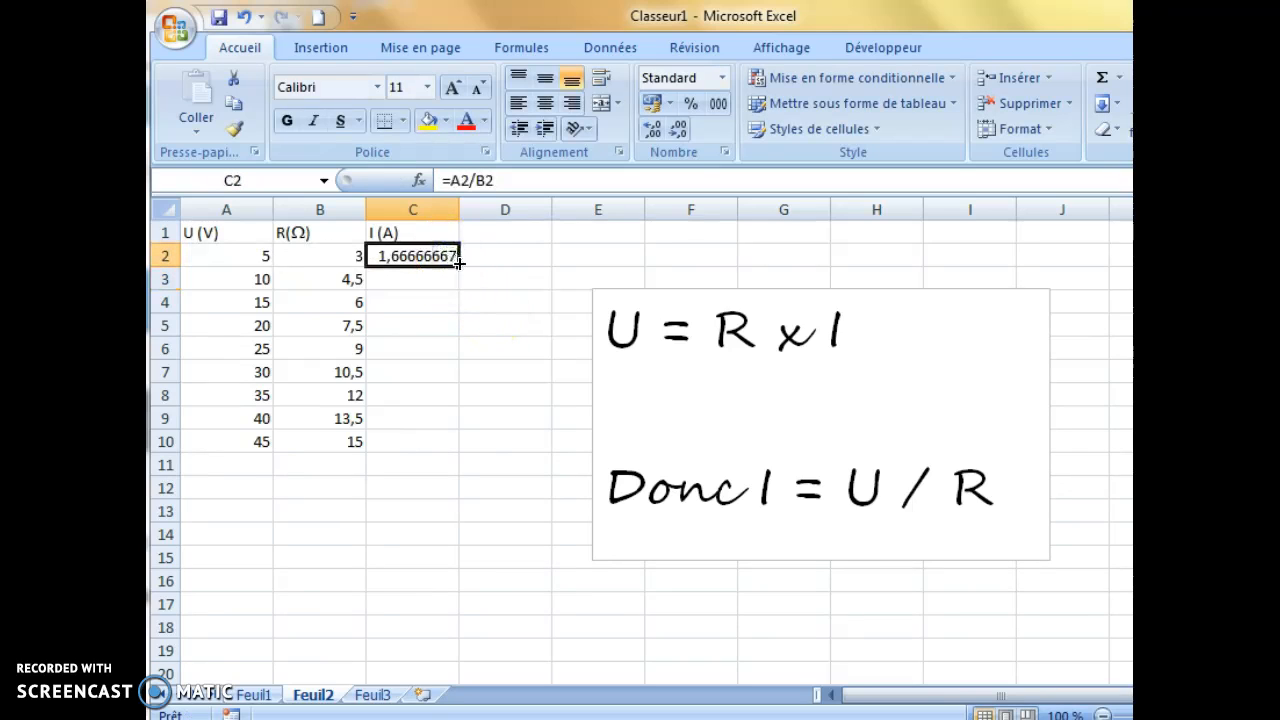
left_click_drag(458, 262, 463, 450)
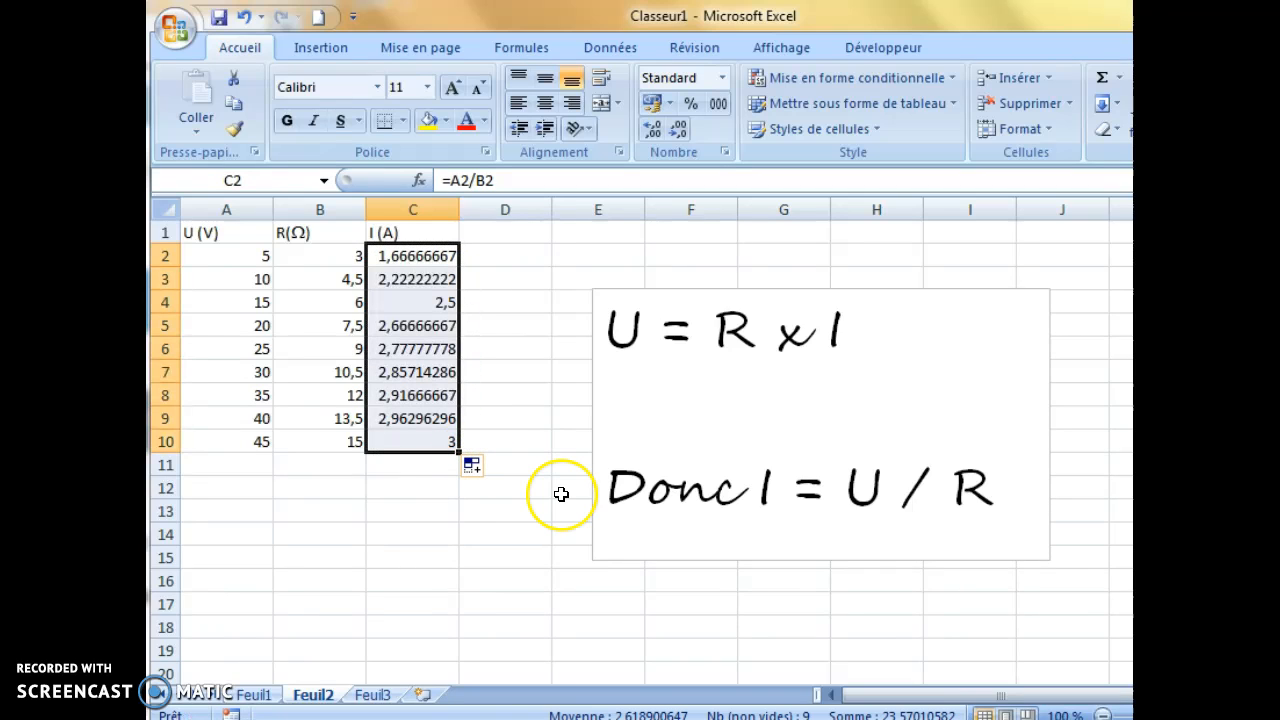
left_click(521, 553)
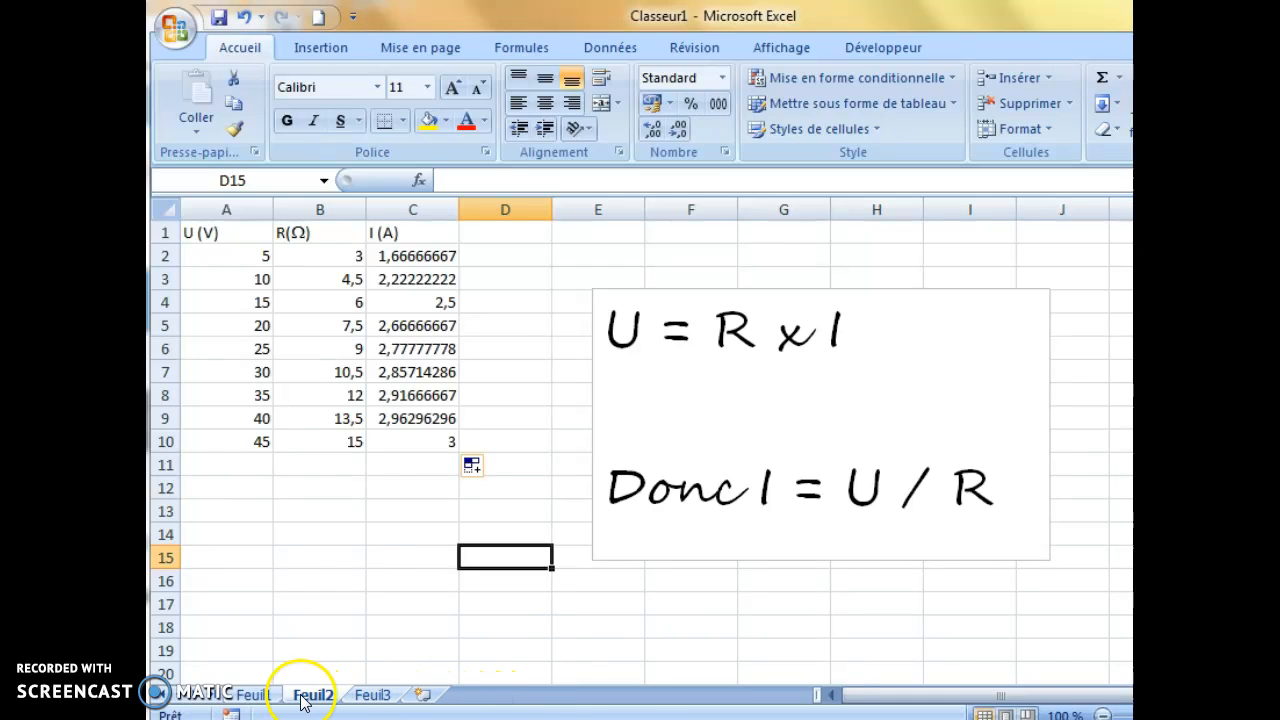
- On sheet Feuil1, insert a markers-only scatter chart (Nuage de points) of A1:B10 and enlarge it to about column J
left_click(265, 697)
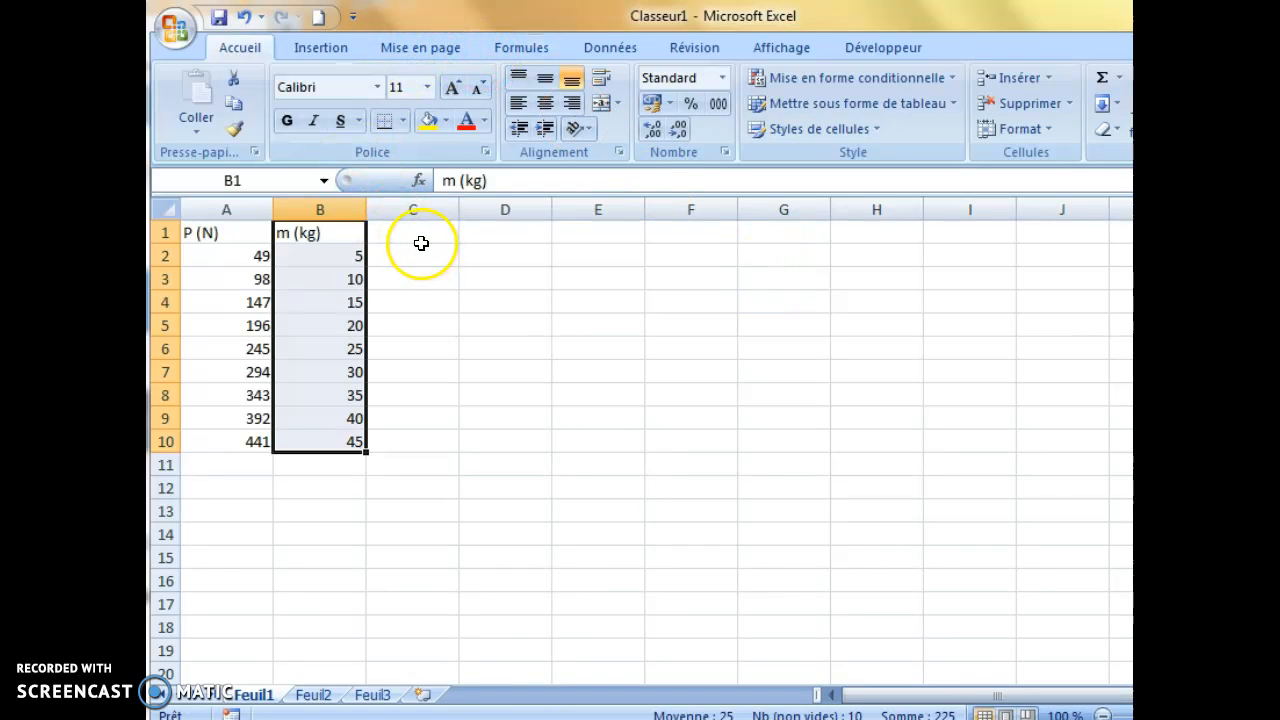
left_click(257, 234)
left_click_drag(257, 234, 334, 441)
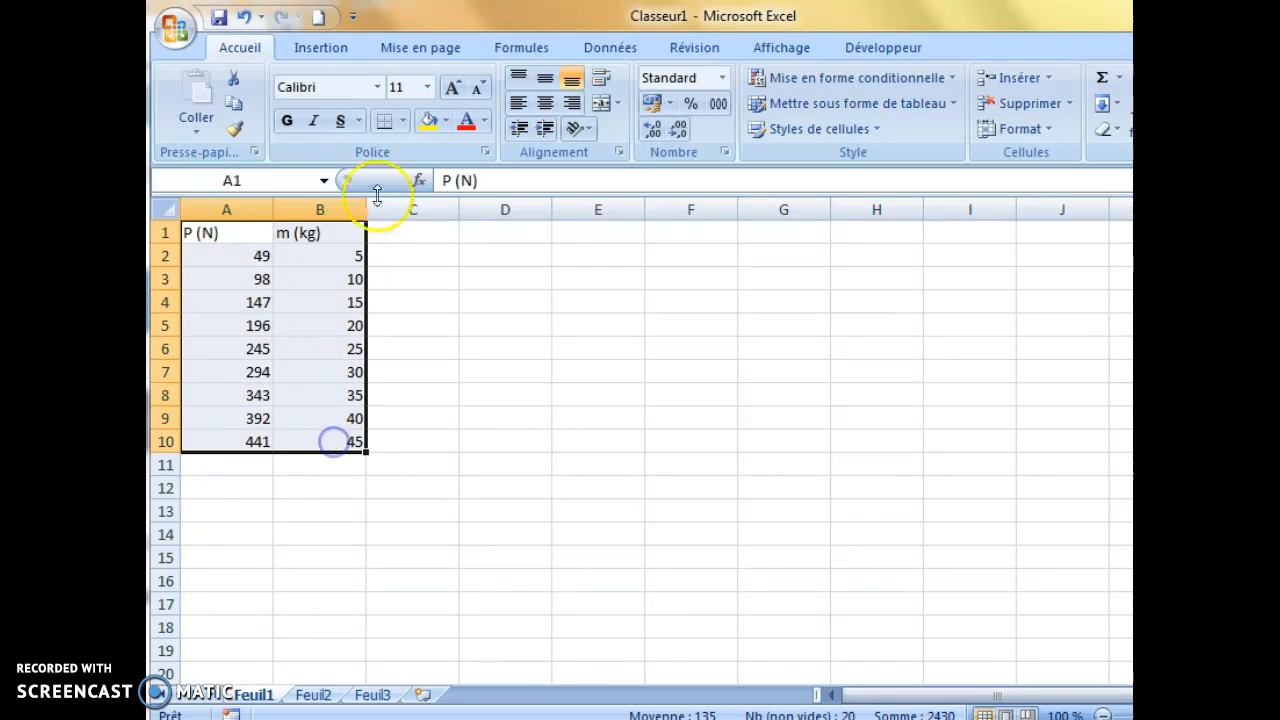
left_click(331, 47)
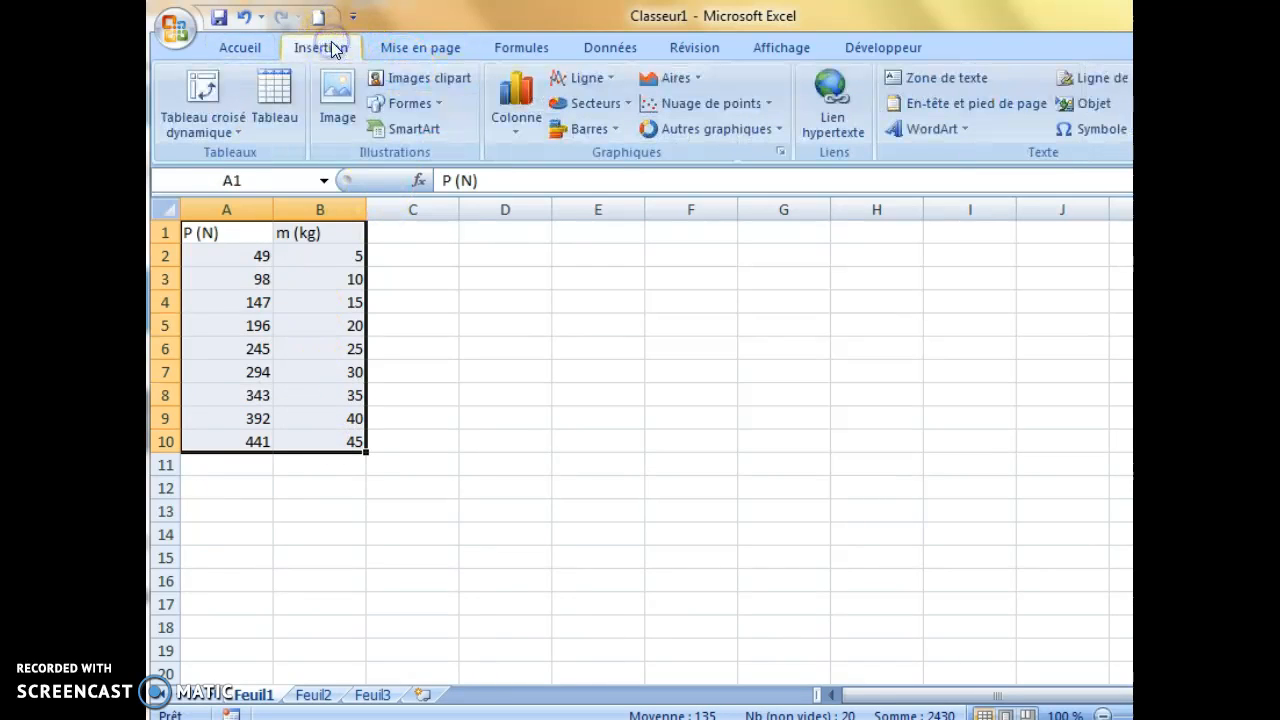
left_click(697, 106)
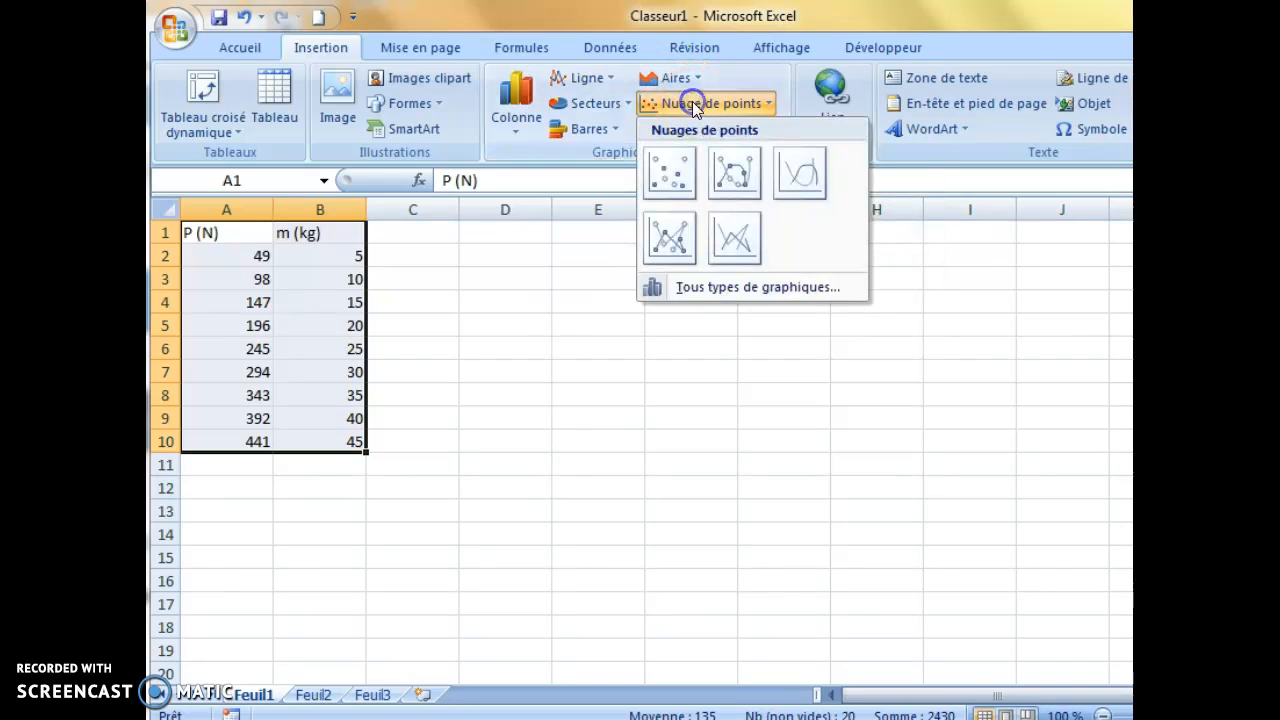
left_click(688, 176)
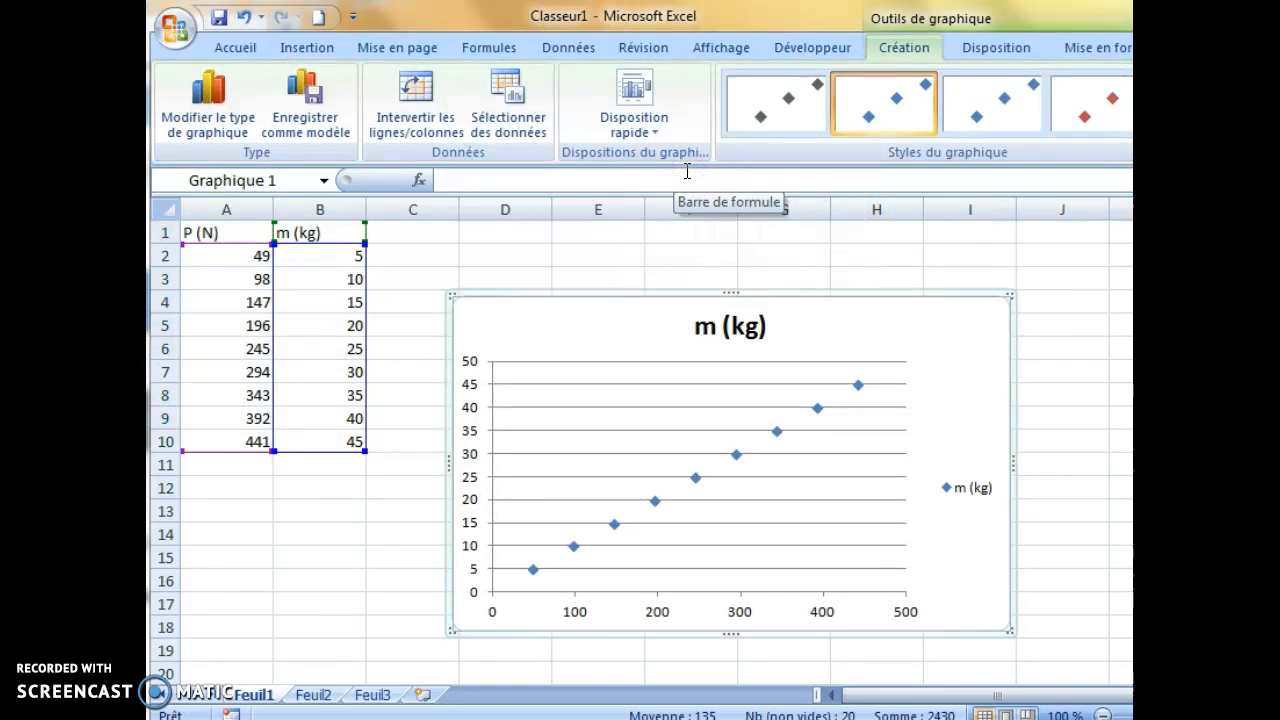
left_click_drag(1010, 294, 1064, 256)
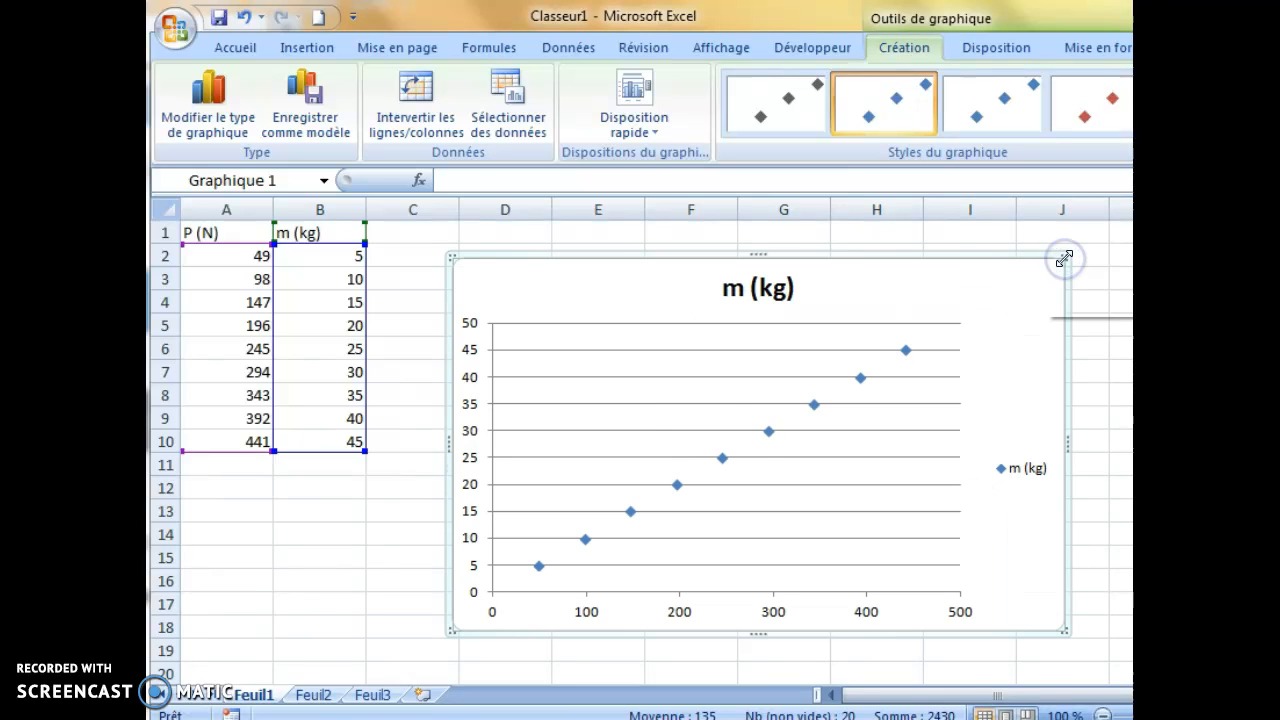
- Add a linear trendline with intercept 0,0 and its equation displayed to the m (kg) series, and slightly shrink the chart
left_click(724, 462)
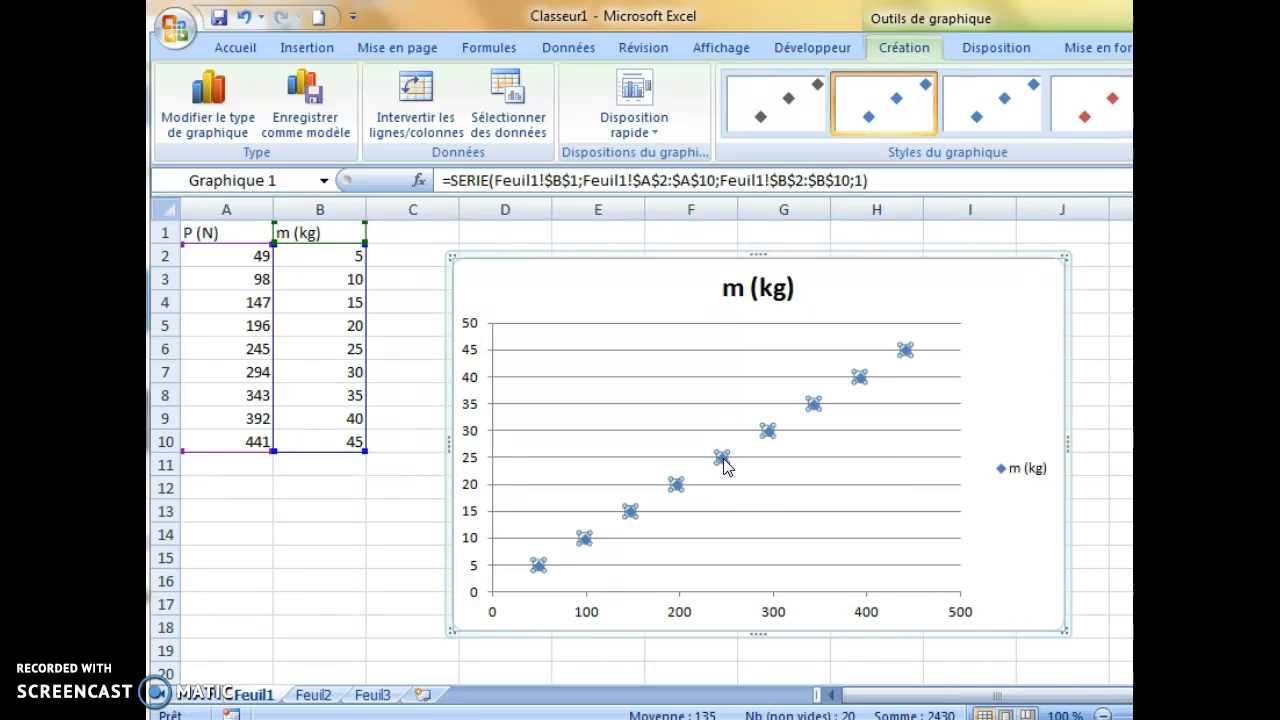
right_click(724, 466)
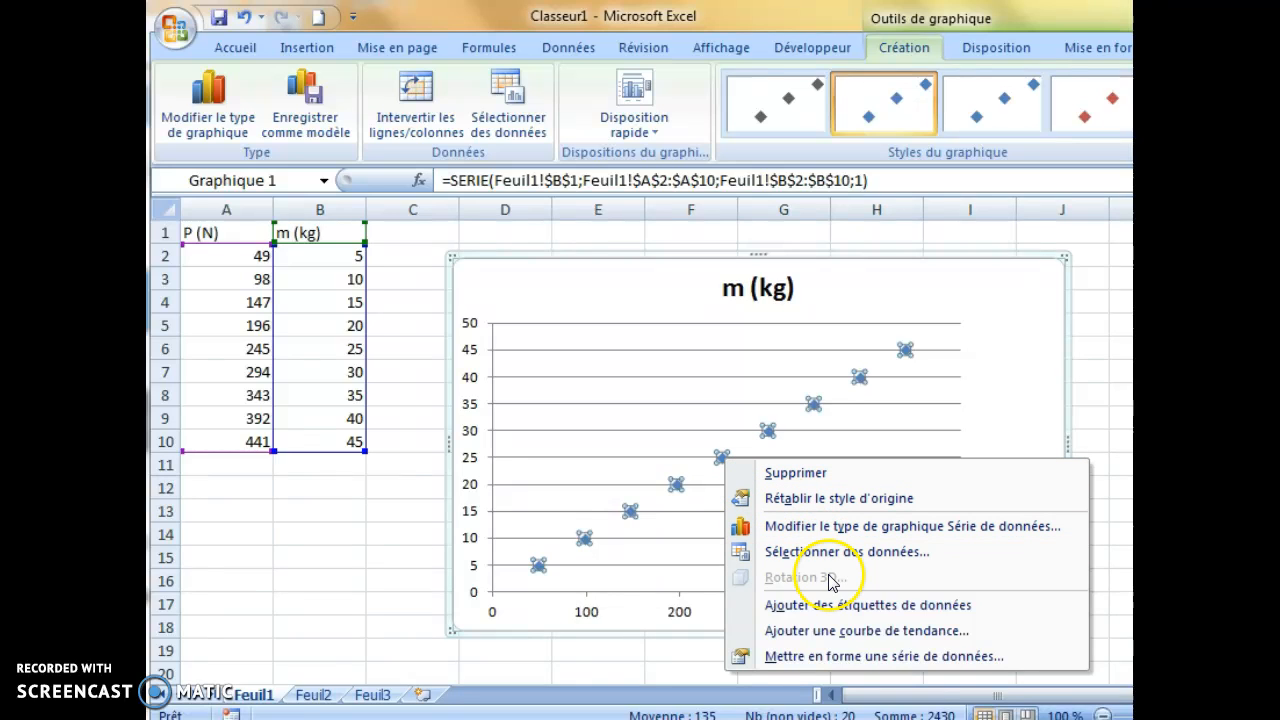
left_click(867, 632)
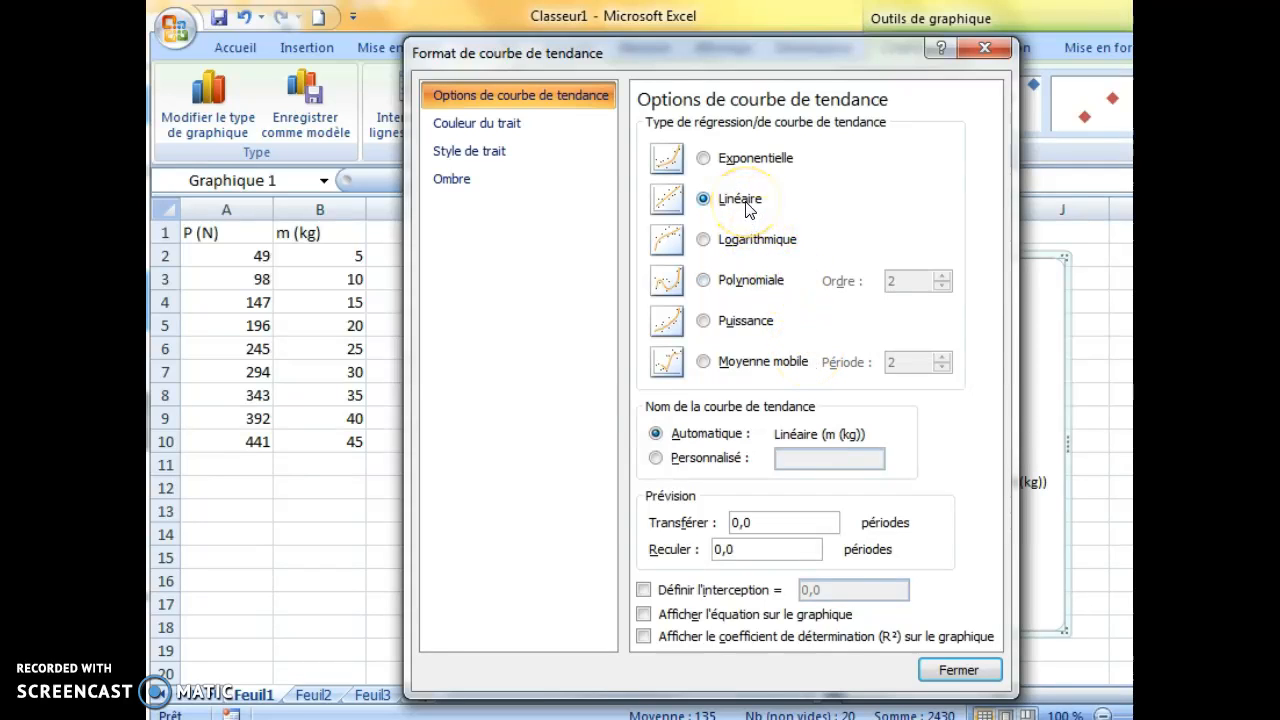
left_click(644, 590)
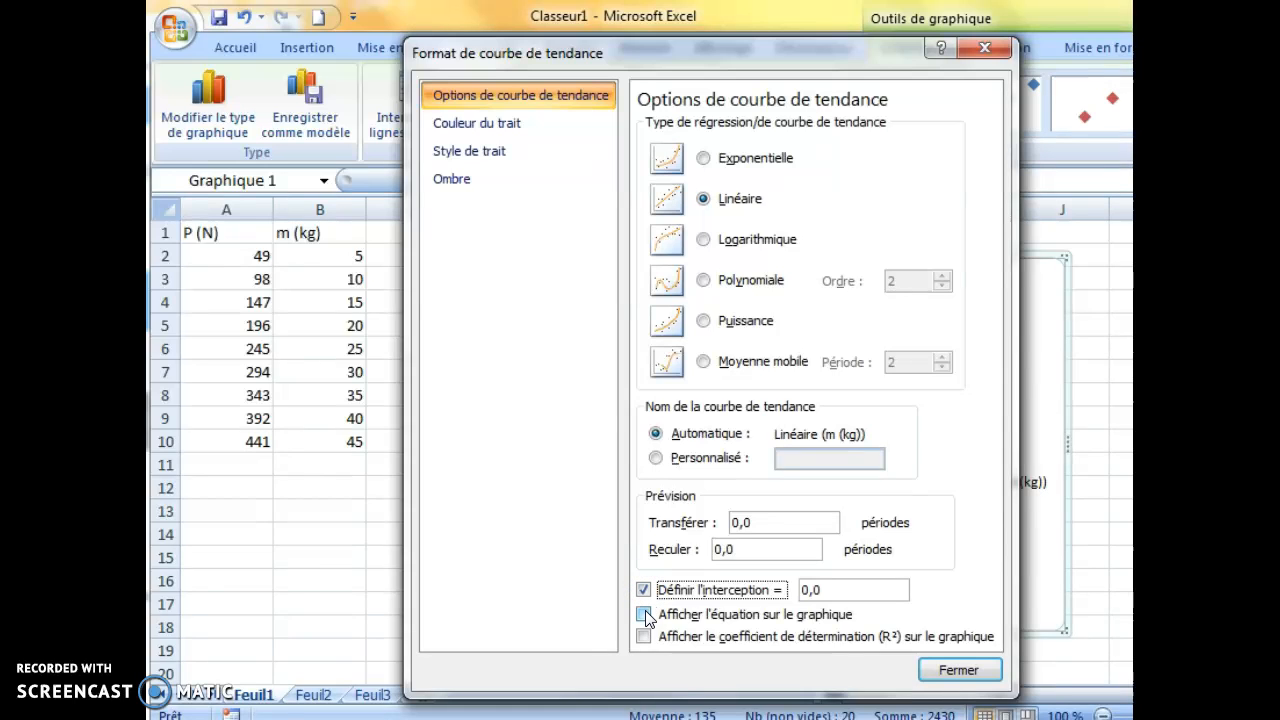
left_click(644, 614)
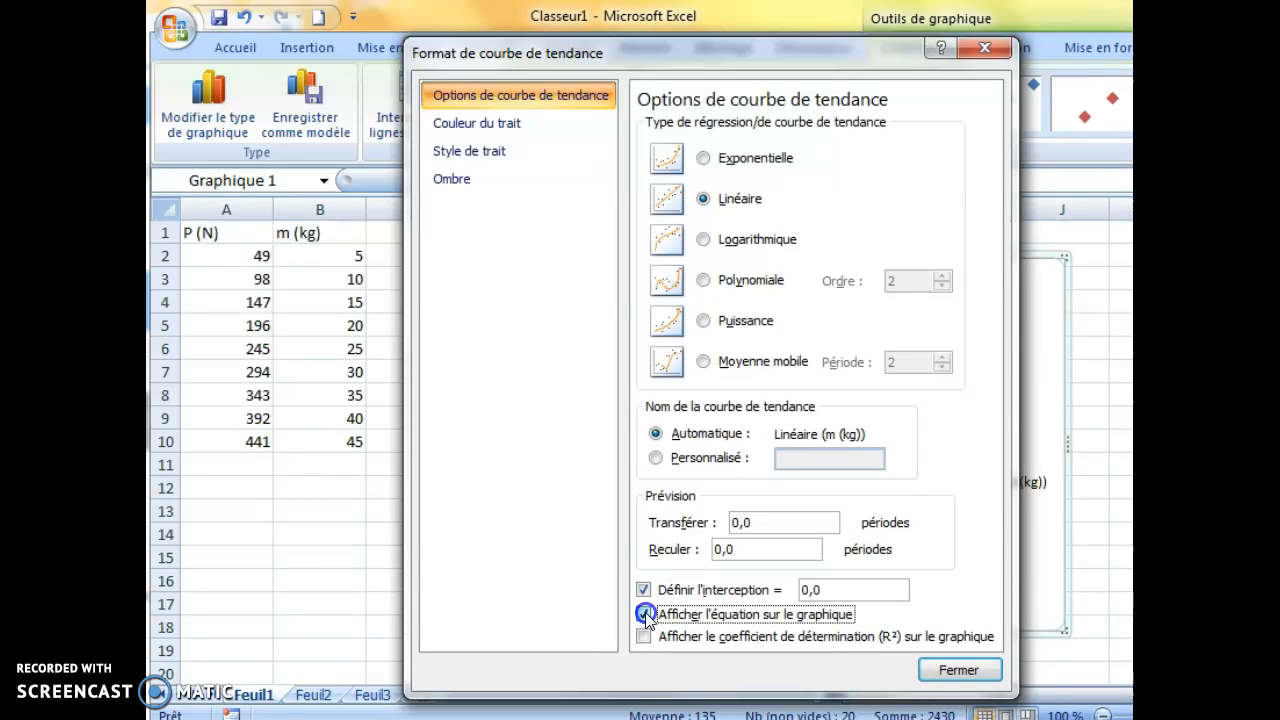
left_click(955, 671)
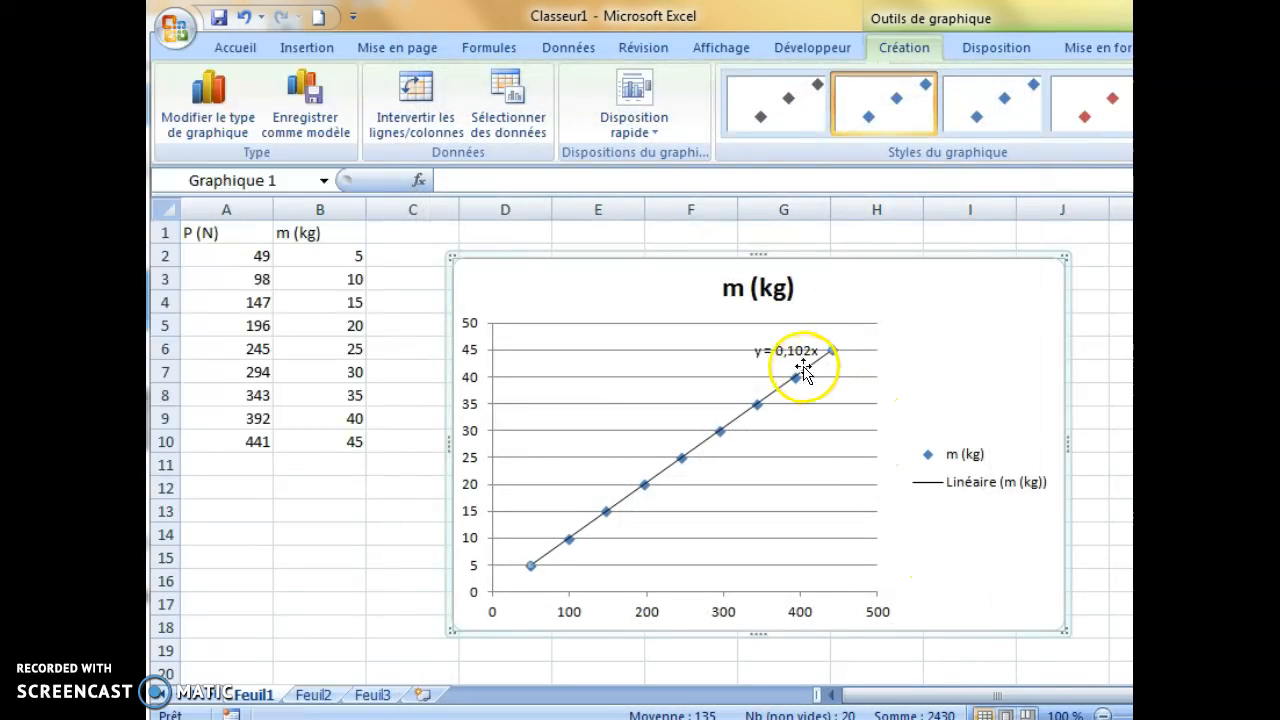
left_click_drag(1066, 258, 1033, 268)
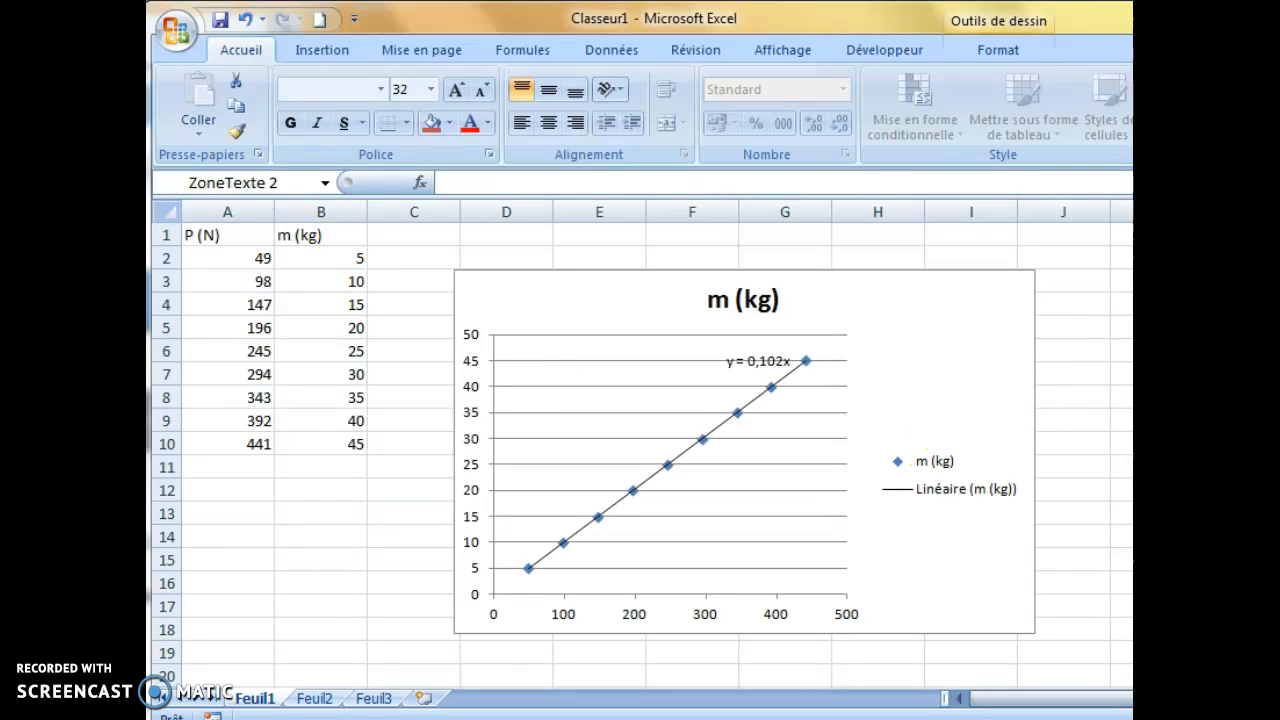
- Bring the P = m x g and y = a x X text box over the chart for comparison and move it back off the sheet view
left_click_drag(1100, 337, 798, 261)
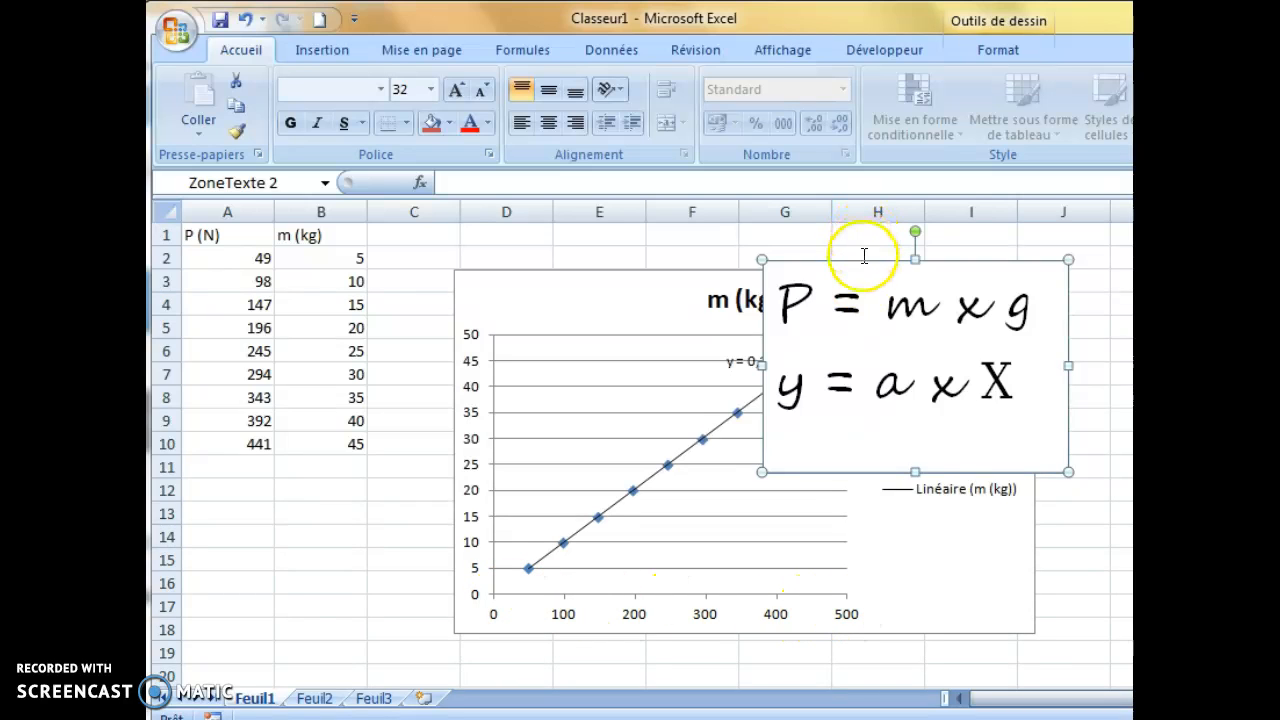
left_click_drag(1213, 320, 1255, 316)
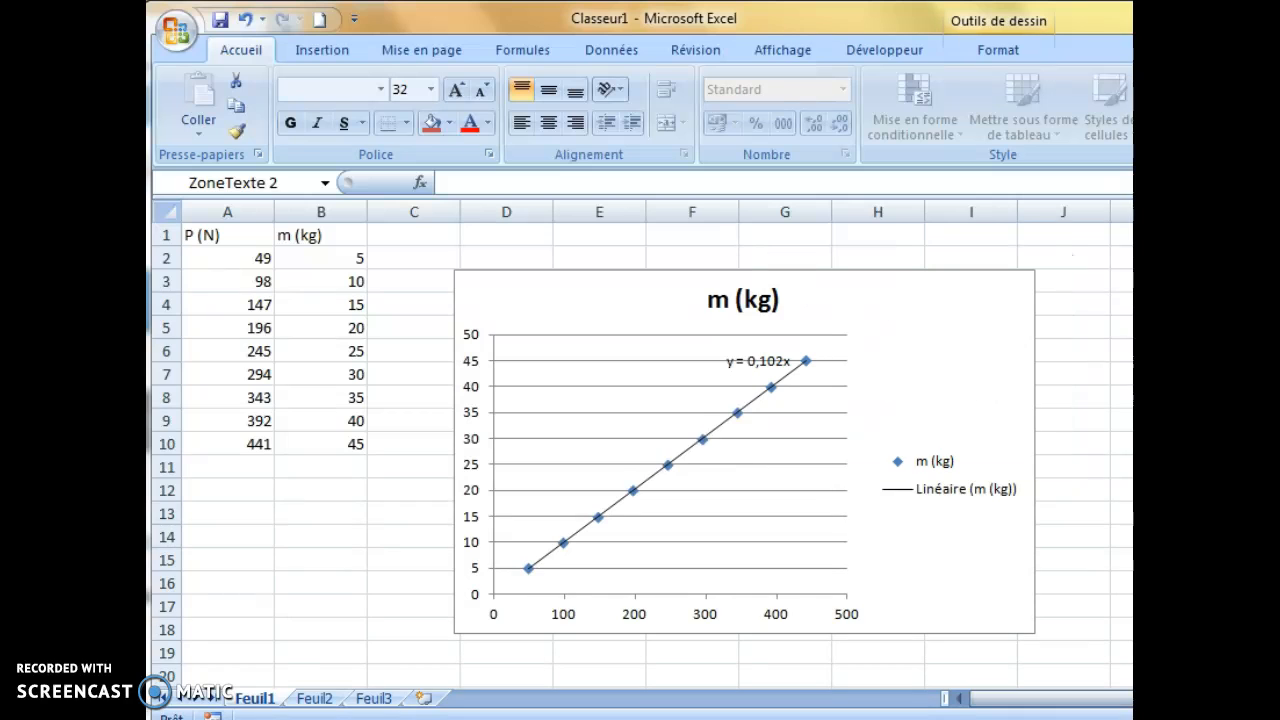
left_click(666, 612)
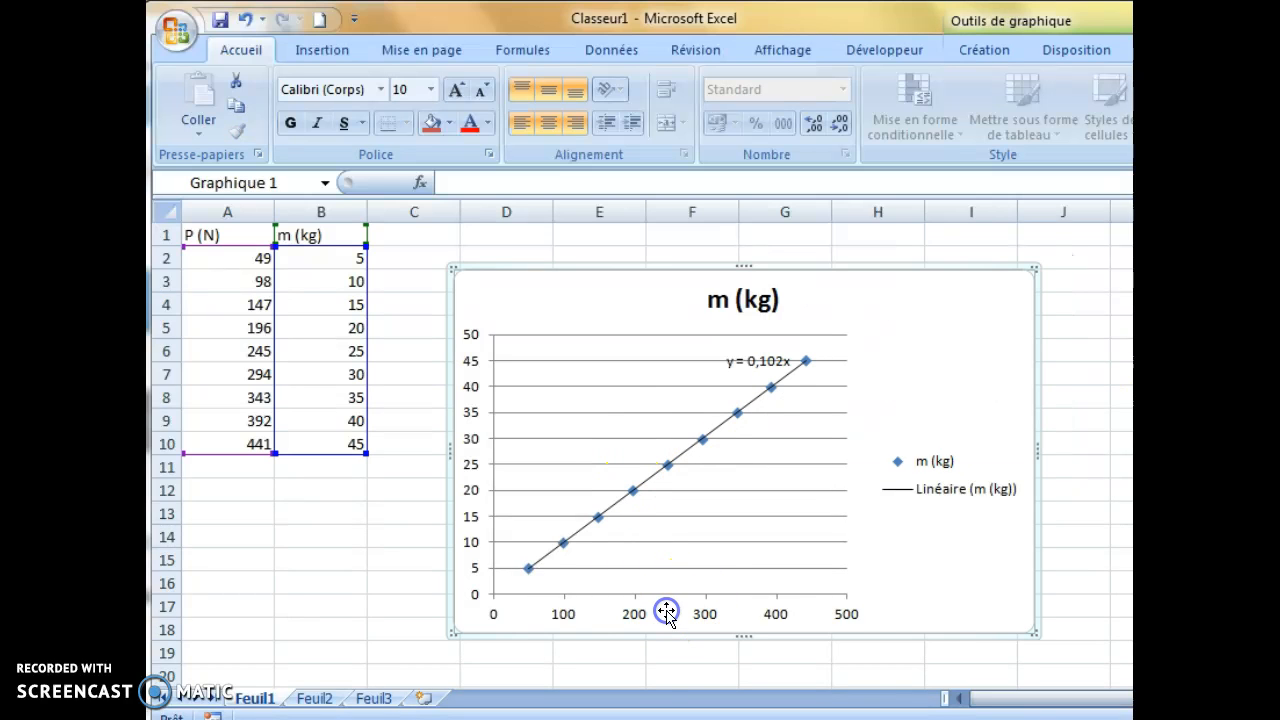
right_click(666, 610)
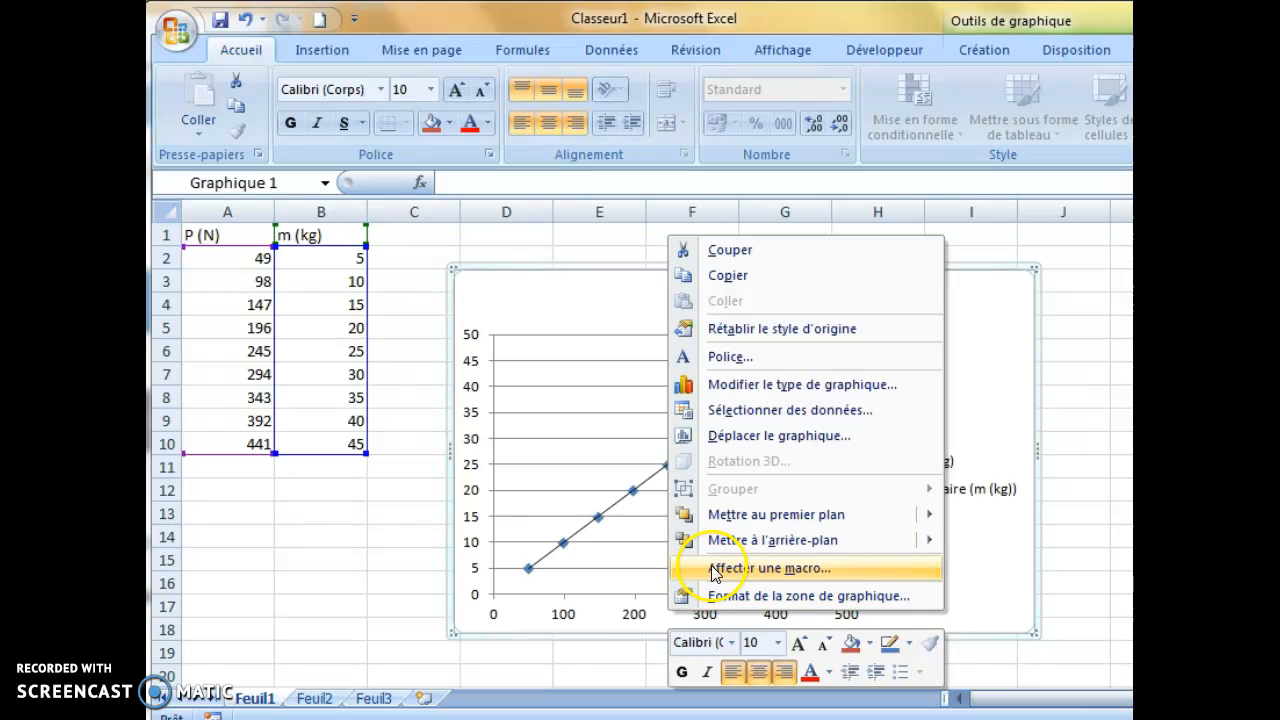
left_click(648, 601)
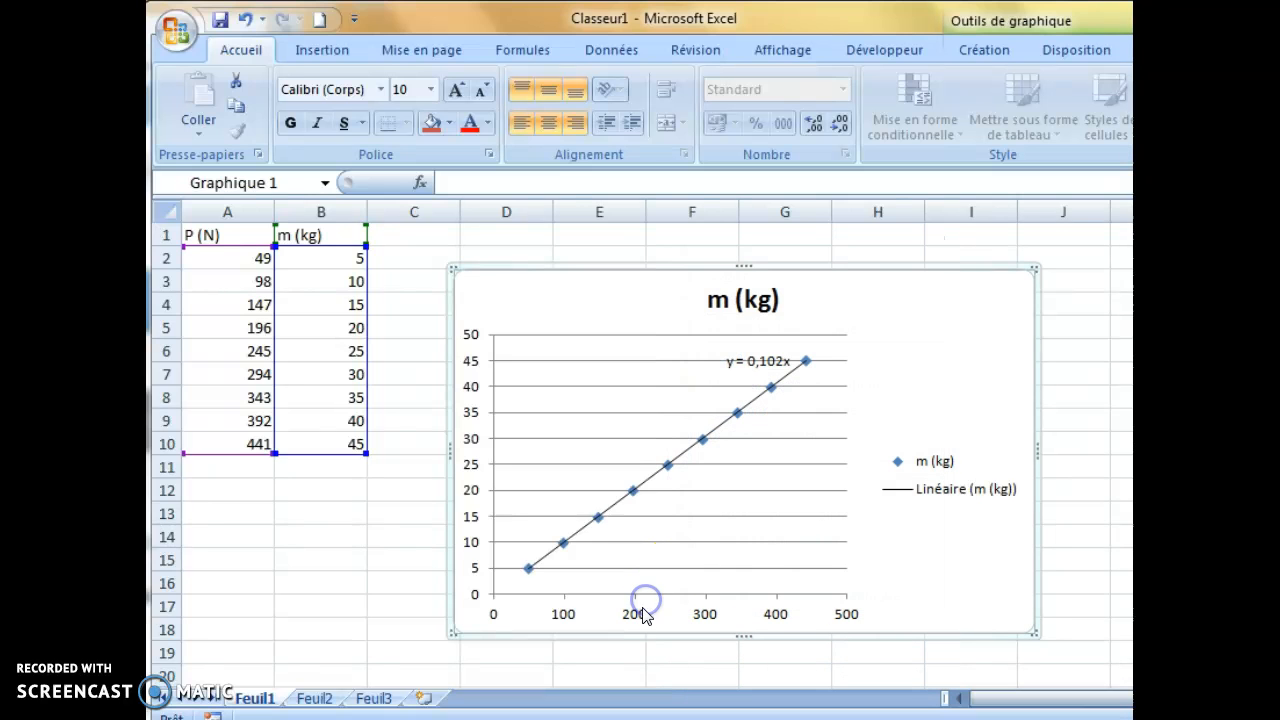
- Edit the chart's m (kg) series so its X values come from Feuil1 cells B2:B10
left_click(636, 614)
right_click(666, 612)
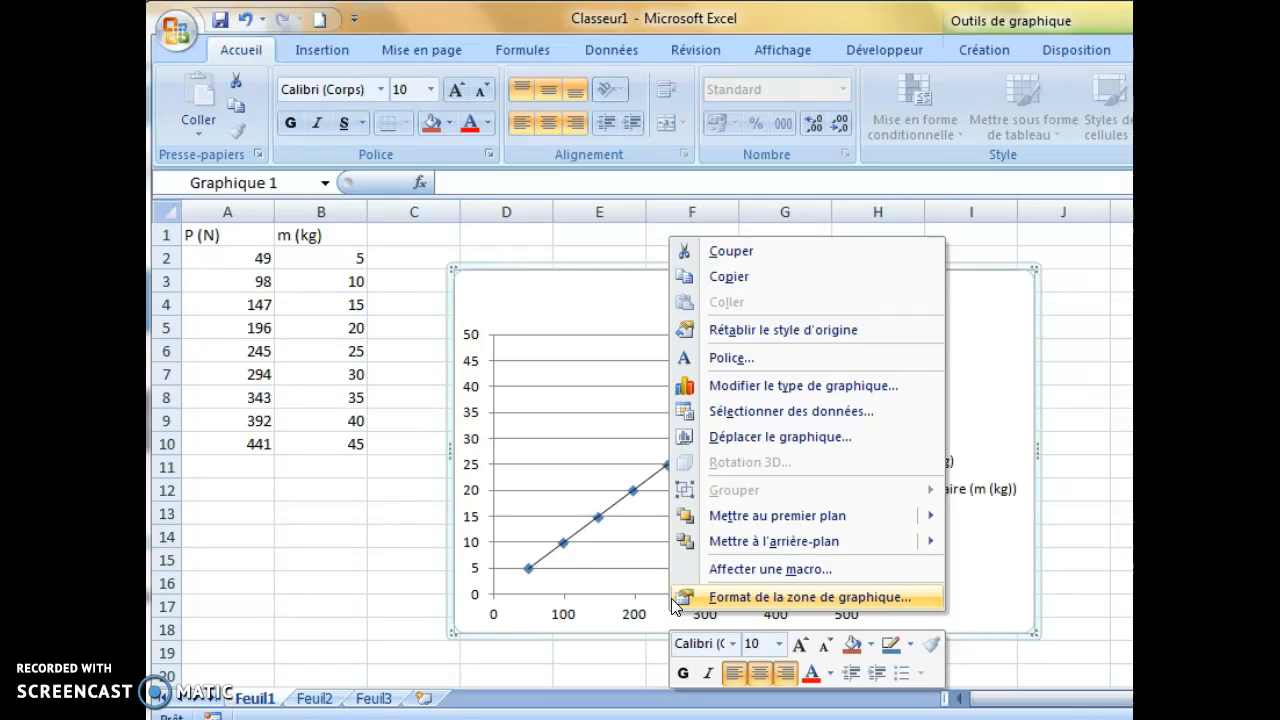
left_click(795, 412)
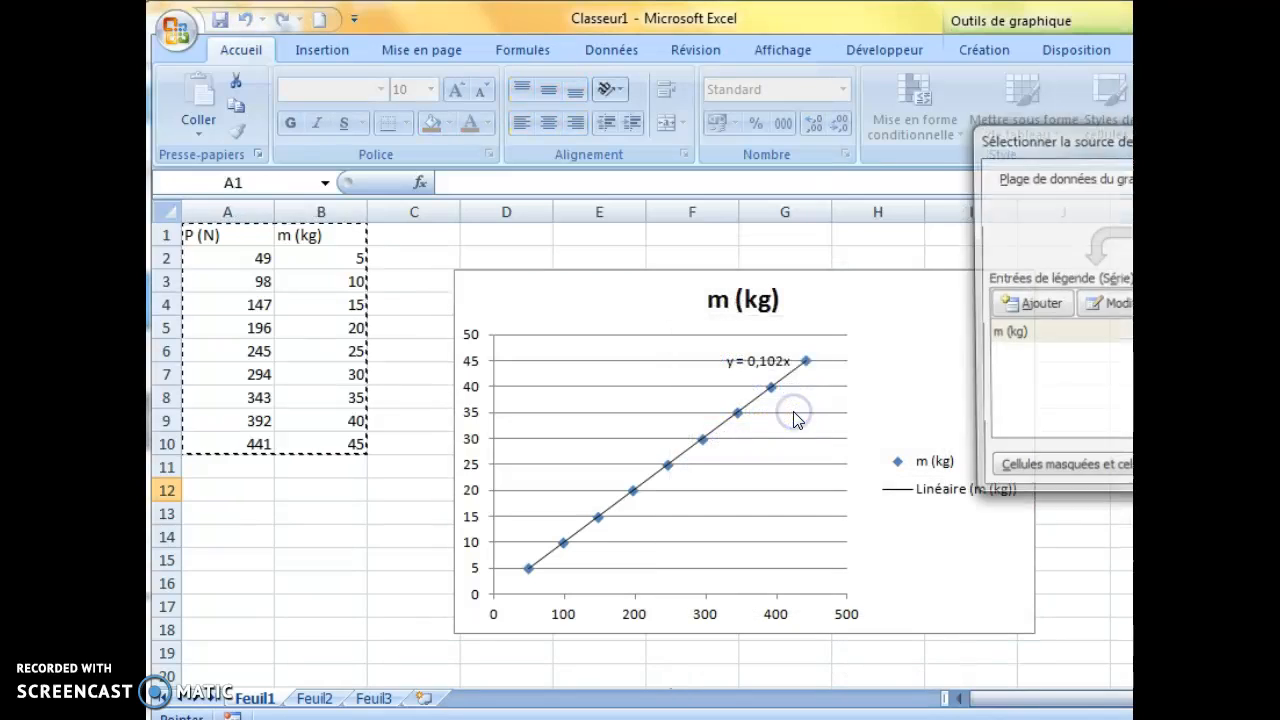
left_click_drag(1072, 140, 524, 184)
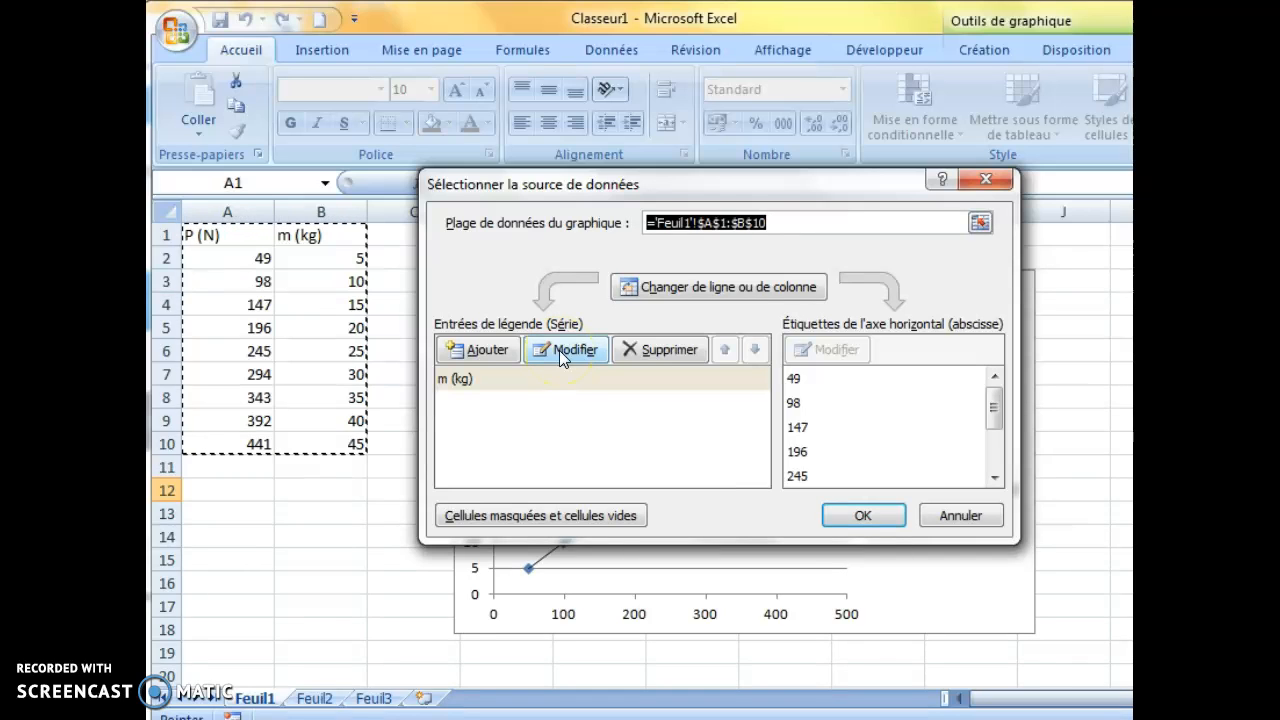
left_click(559, 350)
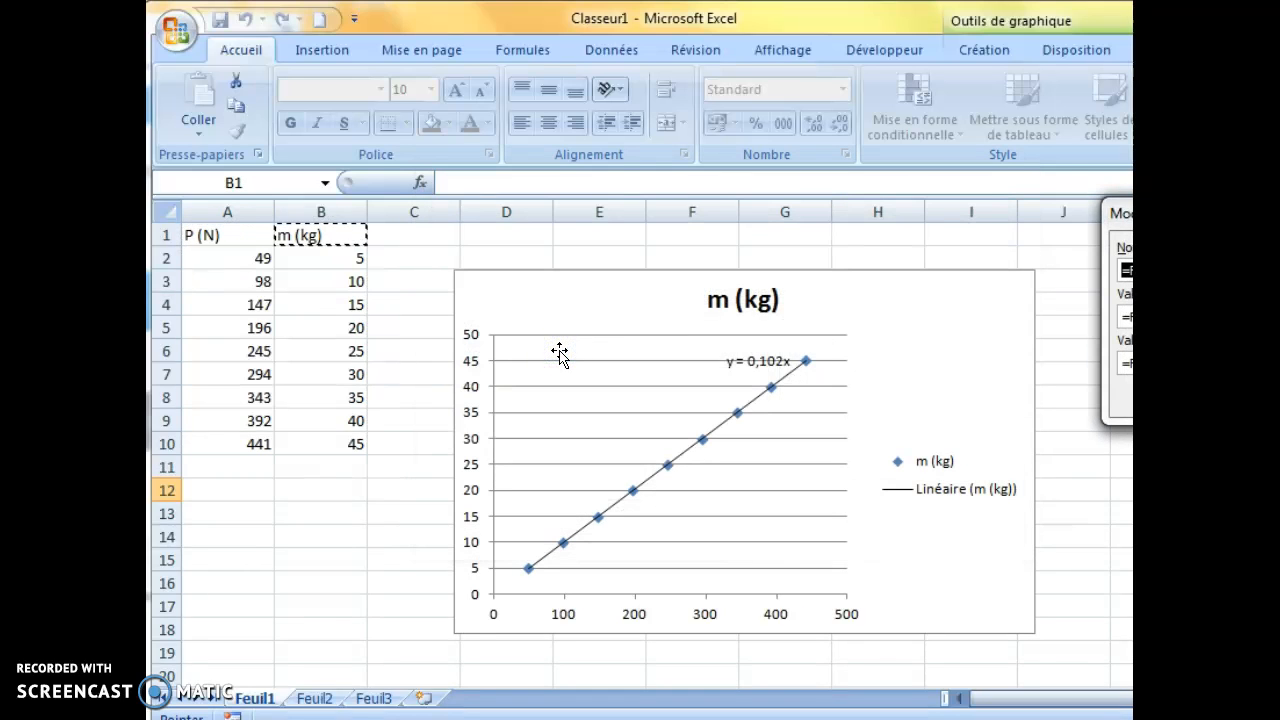
left_click_drag(1117, 214, 575, 225)
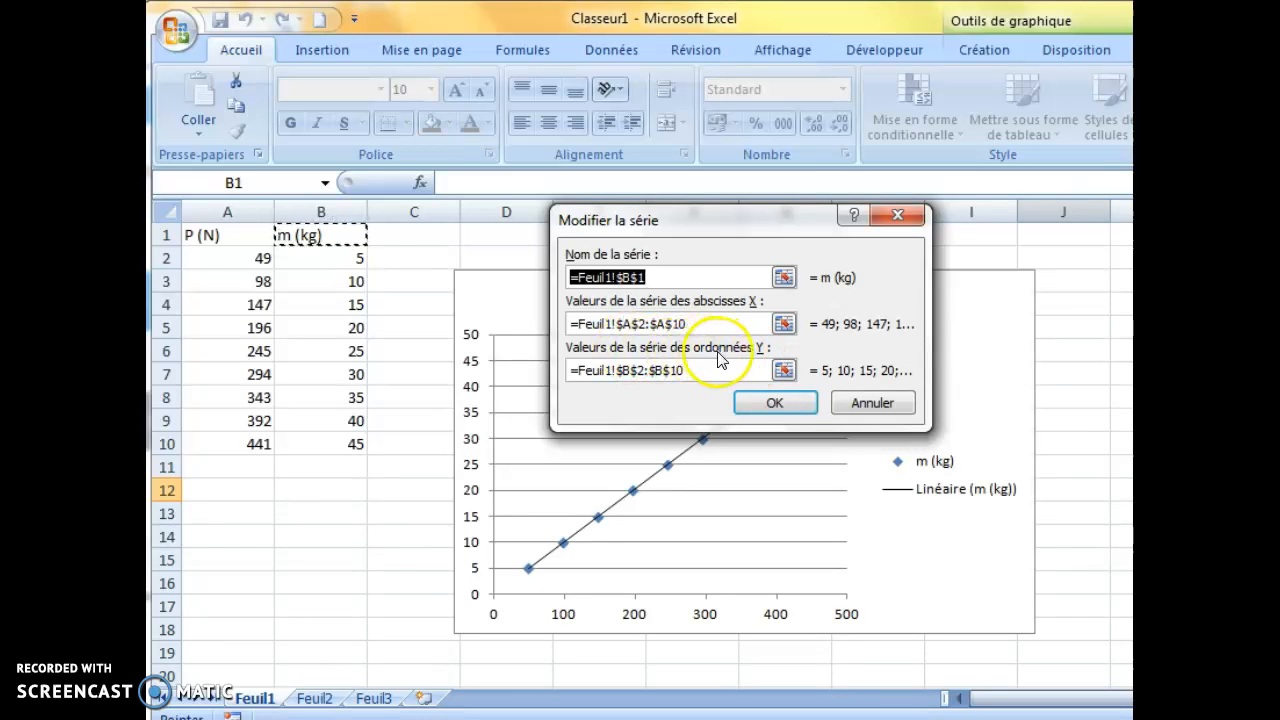
left_click_drag(700, 323, 580, 327)
key("BackSpace")
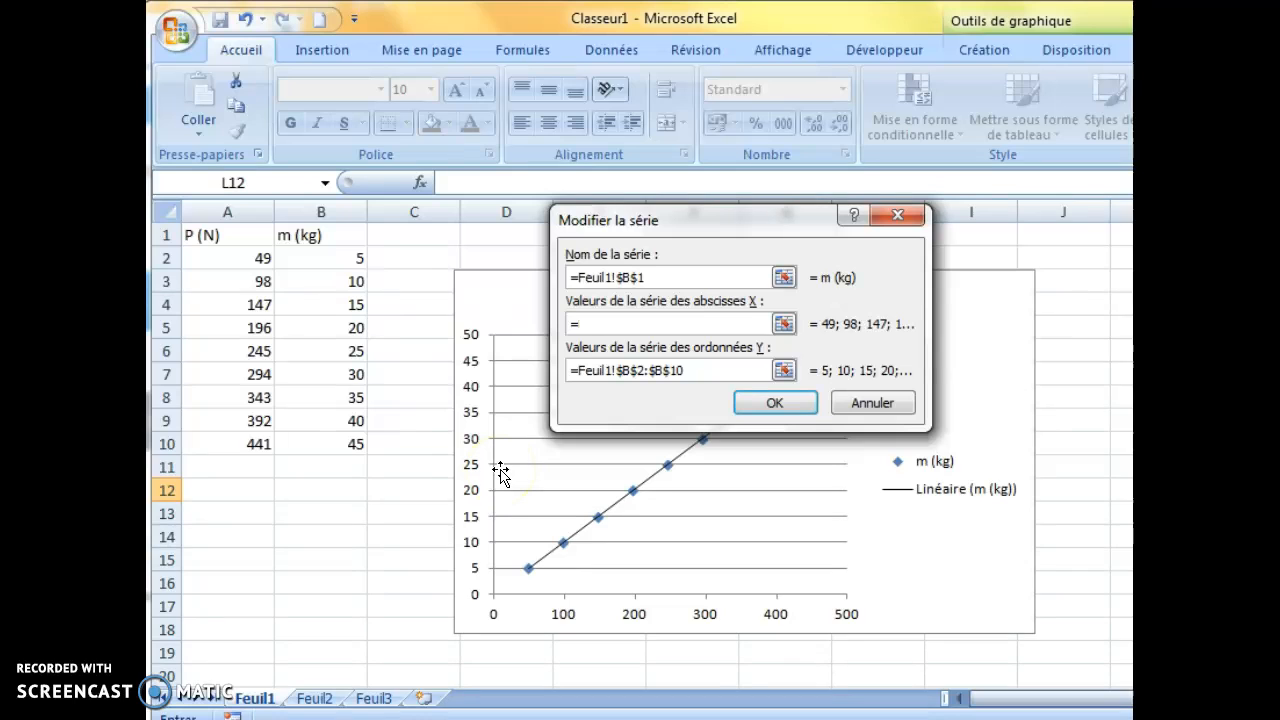
left_click_drag(356, 257, 349, 440)
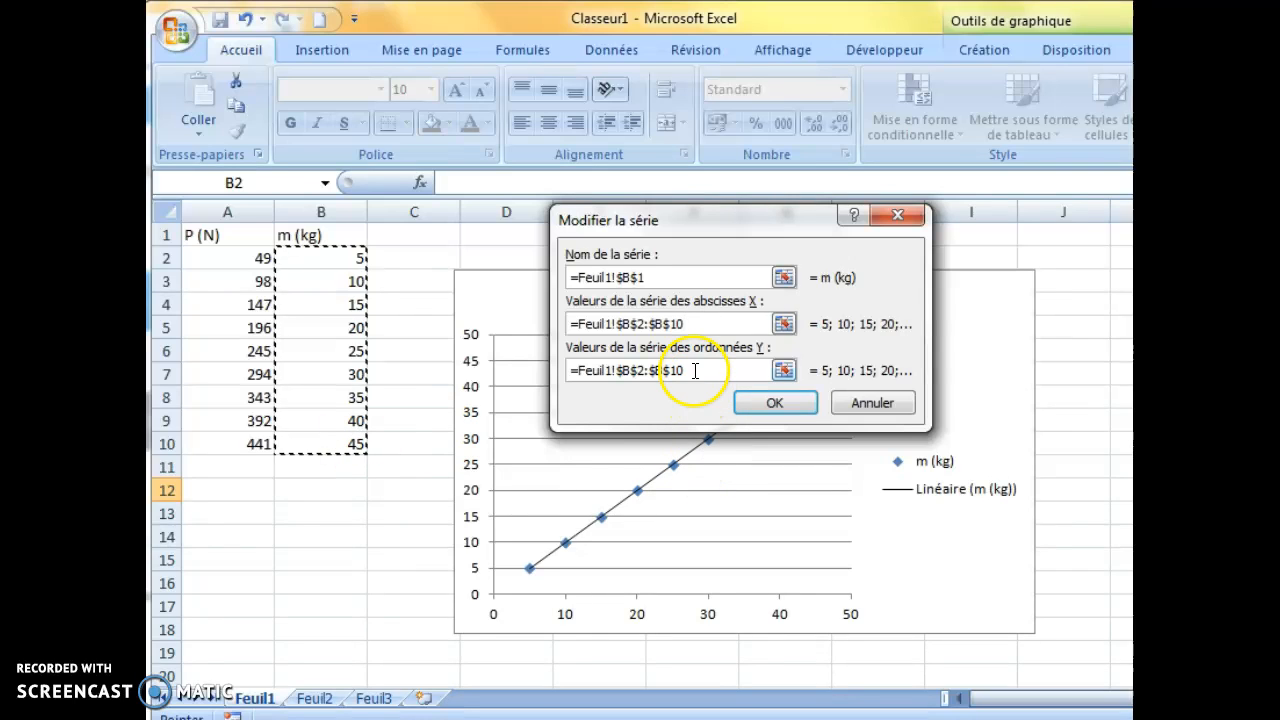
- Set the series' Y values to Feuil1 cells A2:A10 and apply the data source changes
left_click_drag(689, 370, 580, 370)
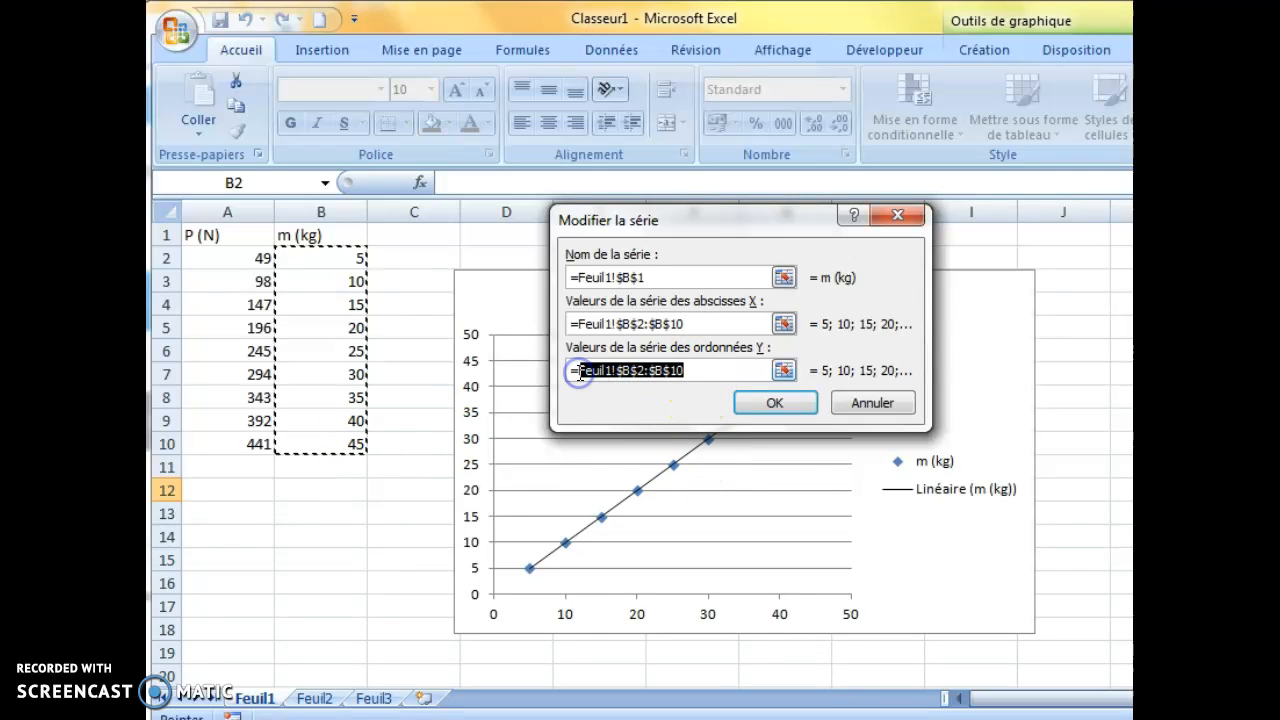
key("BackSpace")
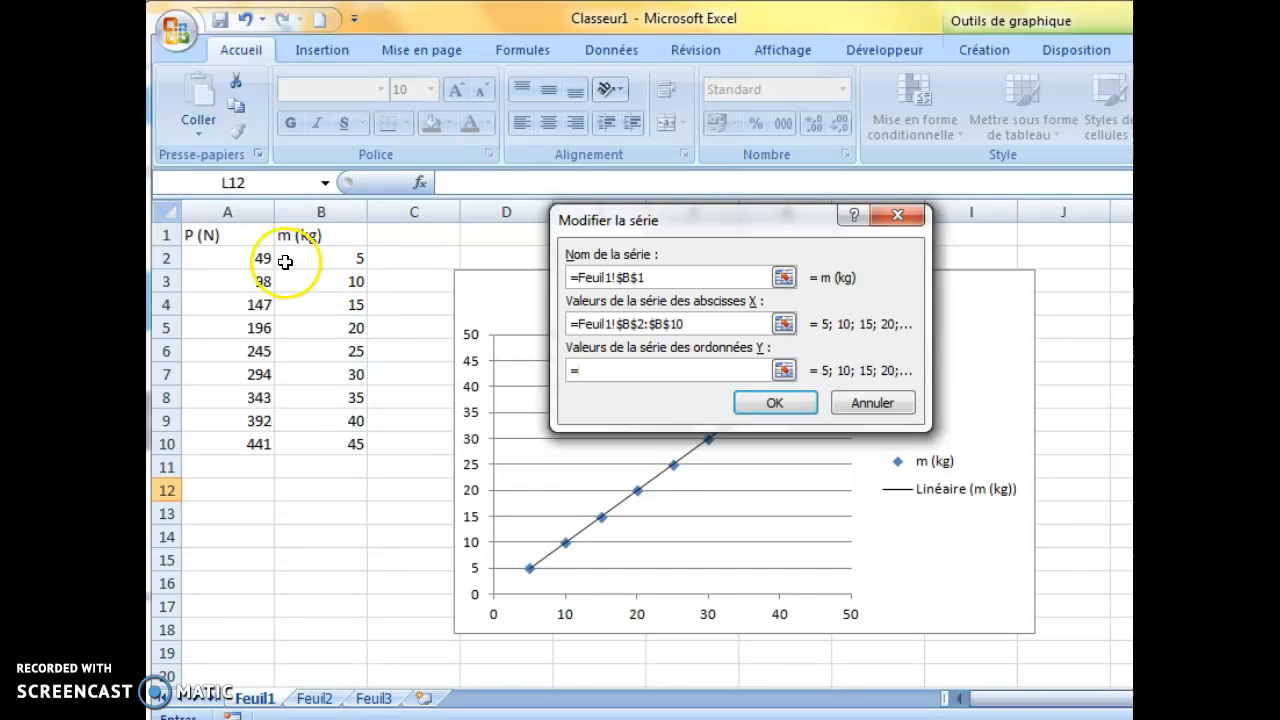
left_click(254, 259)
left_click_drag(254, 259, 255, 442)
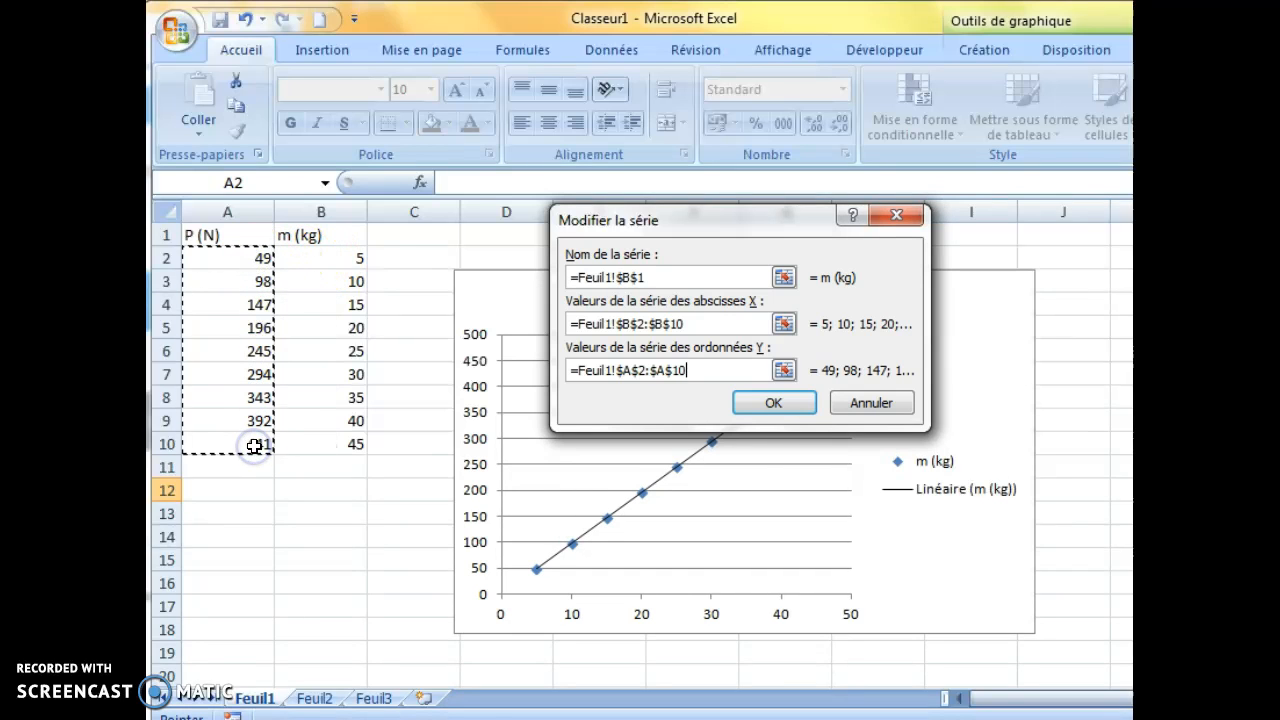
left_click(773, 402)
left_click(864, 518)
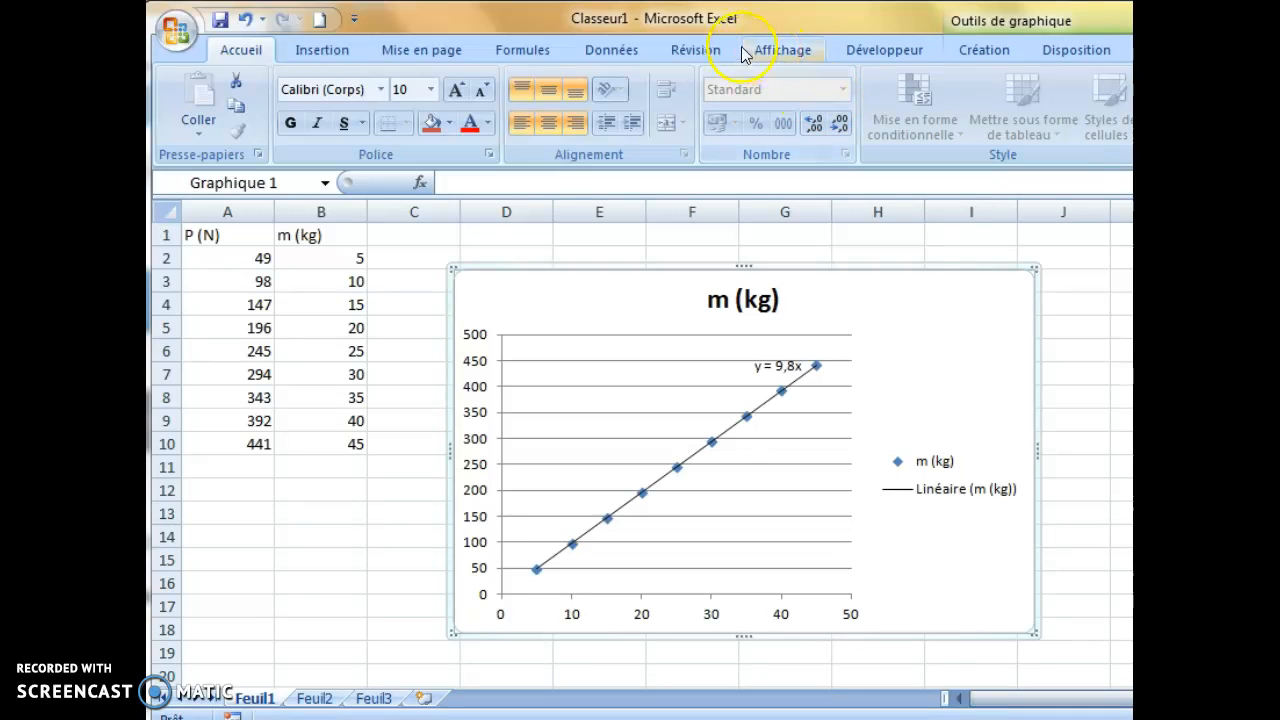
- Apply the chart layout Mise en forme 1 to the scatter chart
left_click(322, 50)
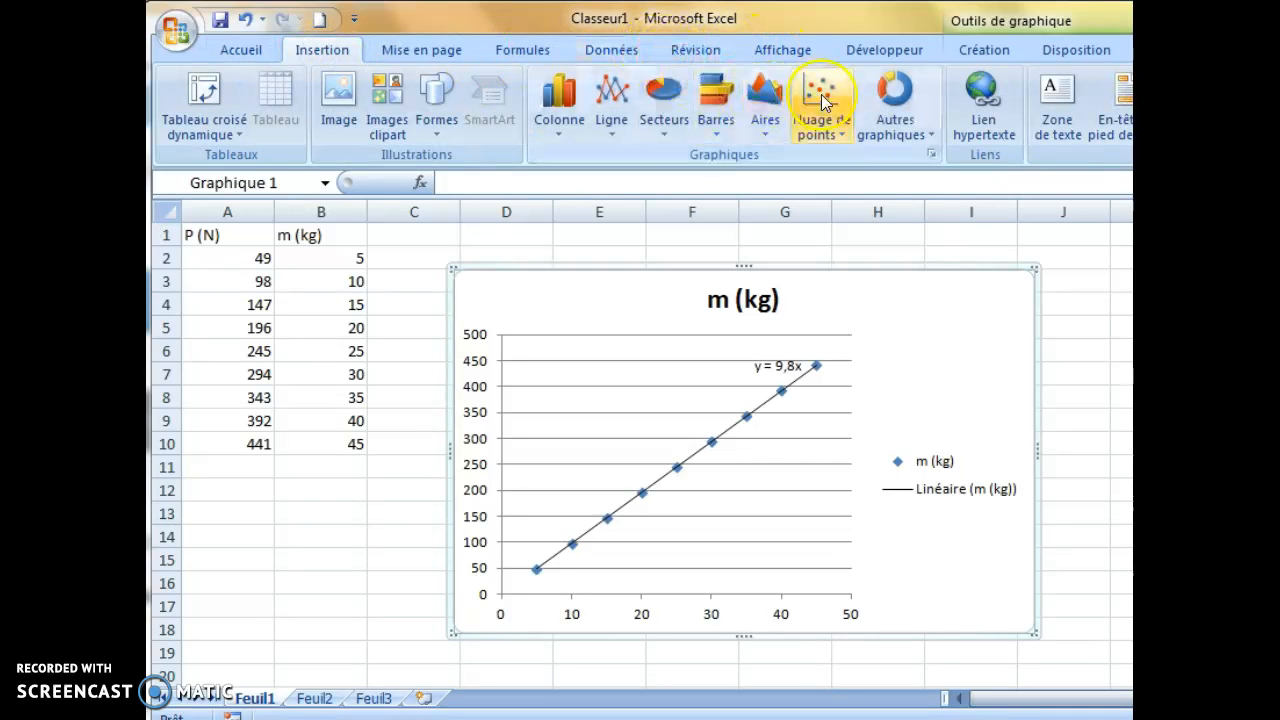
left_click(990, 50)
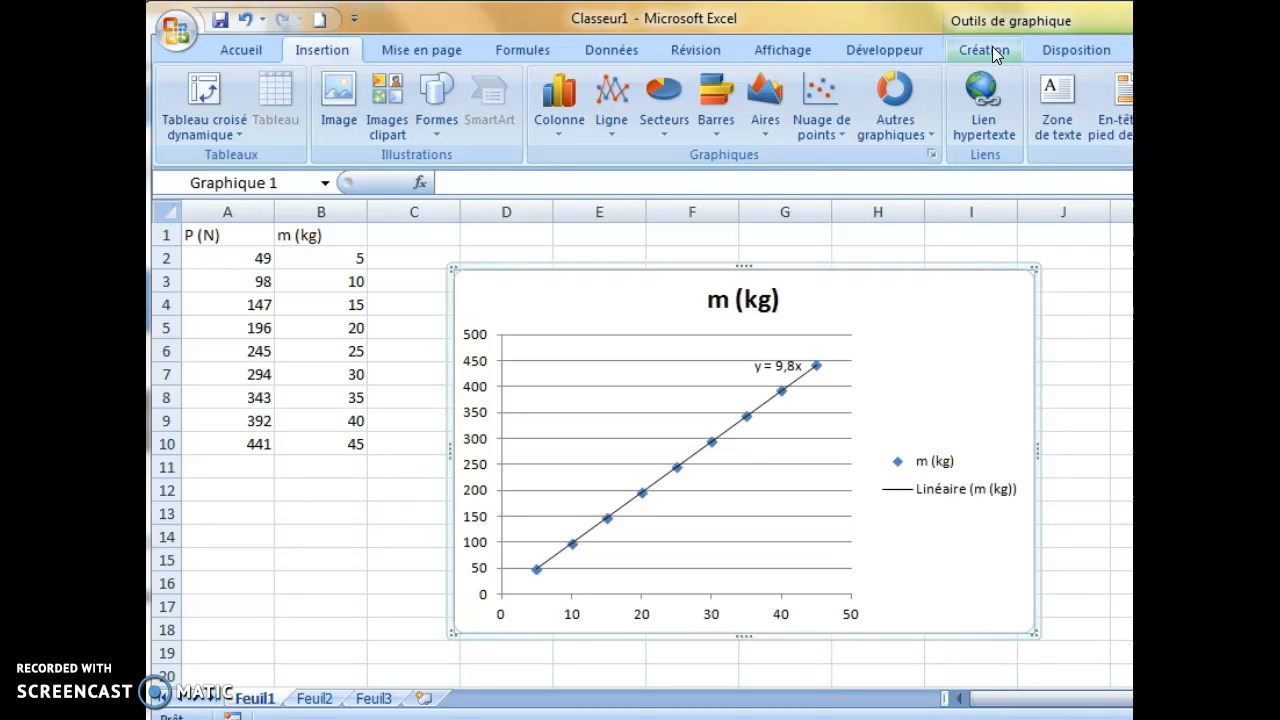
left_click(992, 46)
left_click(638, 84)
left_click(598, 108)
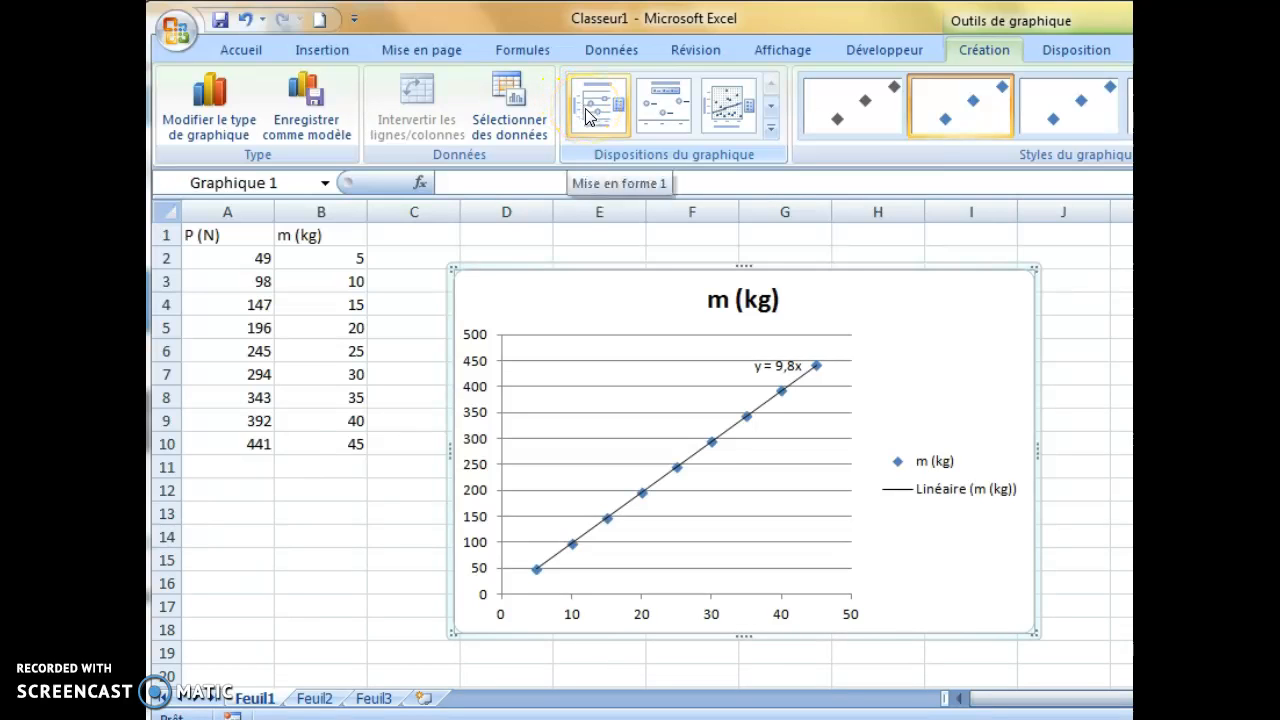
left_click(588, 114)
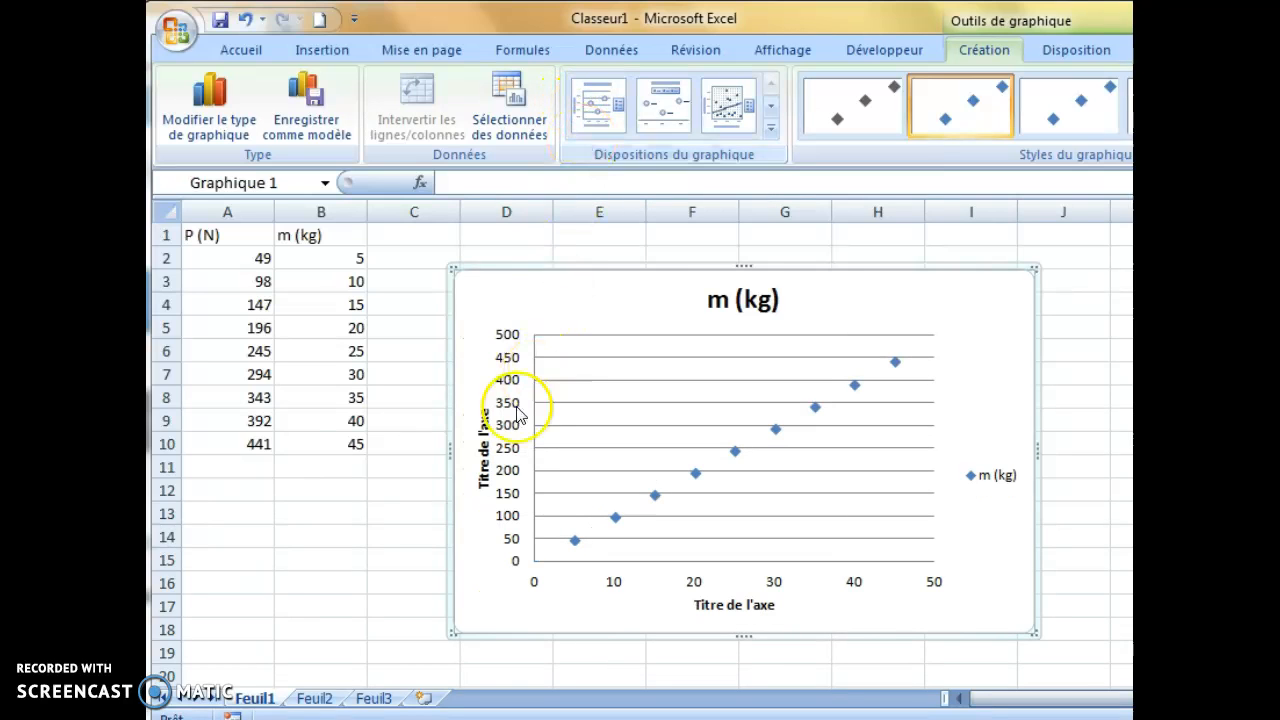
- Replace the chart title with P=f(m)
left_click(760, 296)
mouse_move(760, 298)
left_mouse_down()
mouse_move(713, 298)
mouse_move(784, 301)
left_mouse_up()
left_click(713, 298)
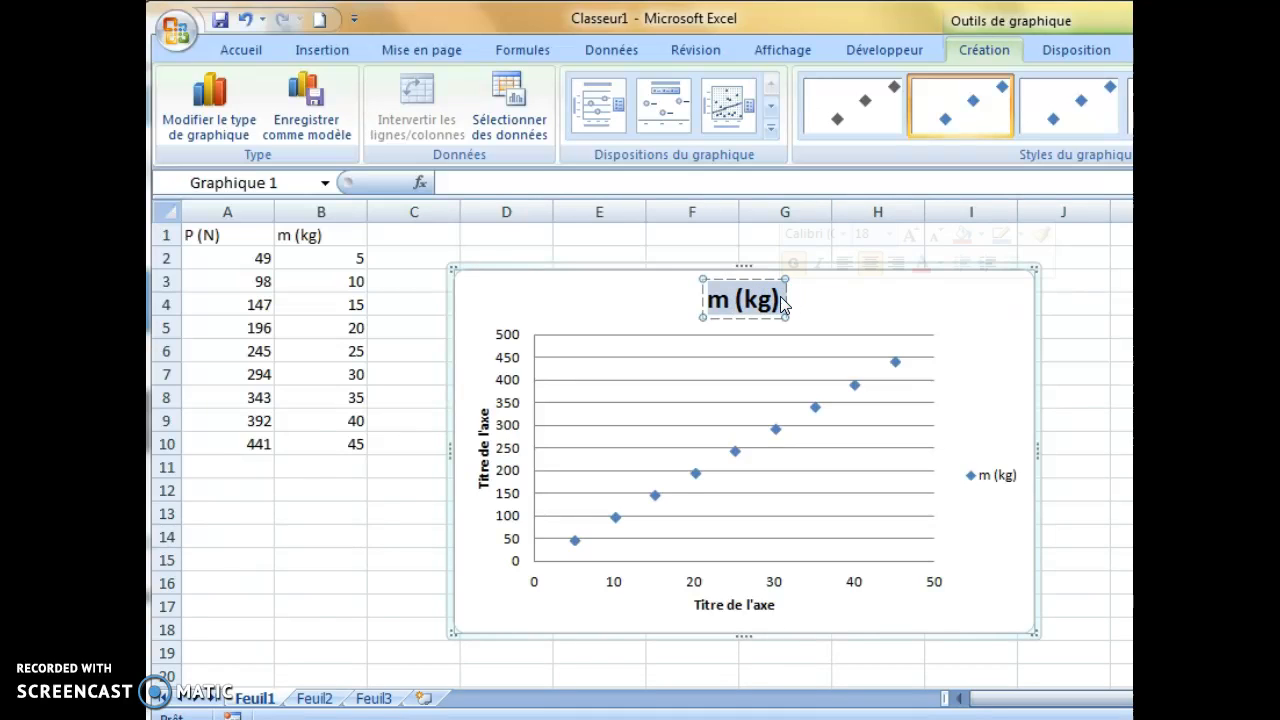
type("P=f(m)")
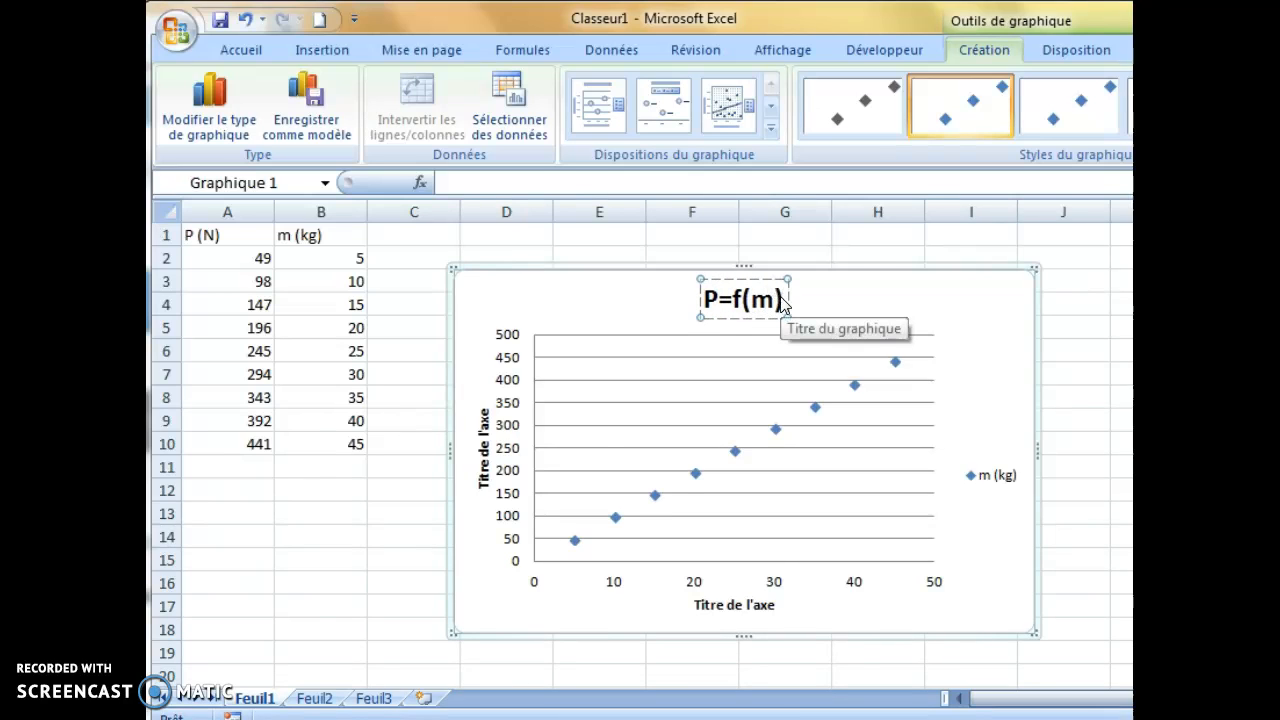
- Replace the vertical axis title with "P en Newton"
left_click(484, 437)
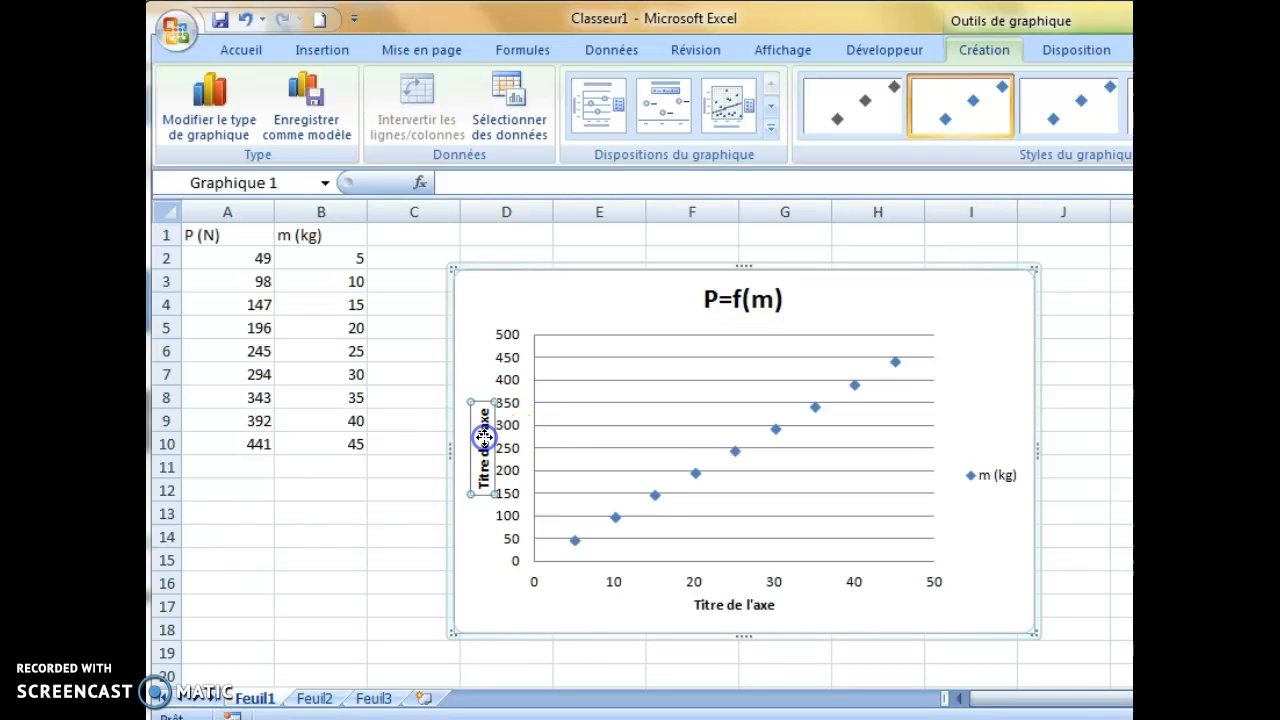
double_click(483, 440)
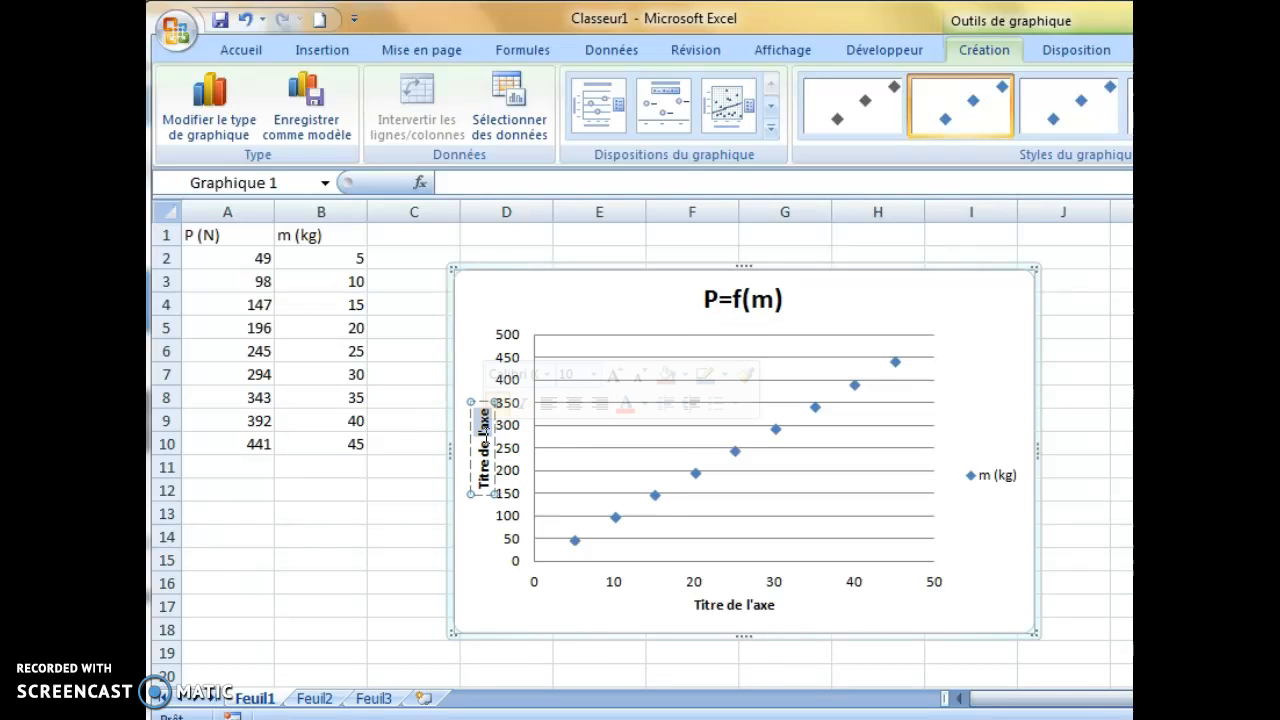
key("BackSpace")
key("BackSpace")
key("BackSpace")
key("BackSpace")
key("BackSpace")
key("BackSpace")
key("BackSpace")
key("BackSpace")
key("BackSpace")
key("BackSpace")
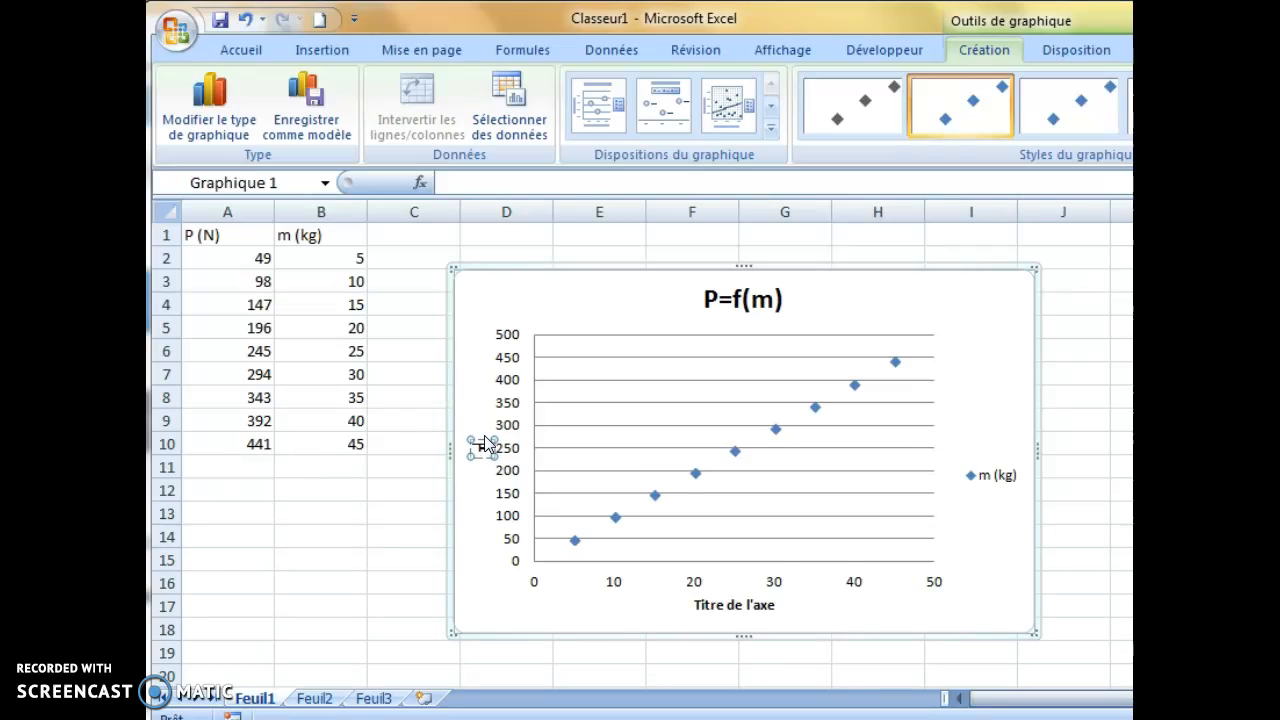
key("BackSpace")
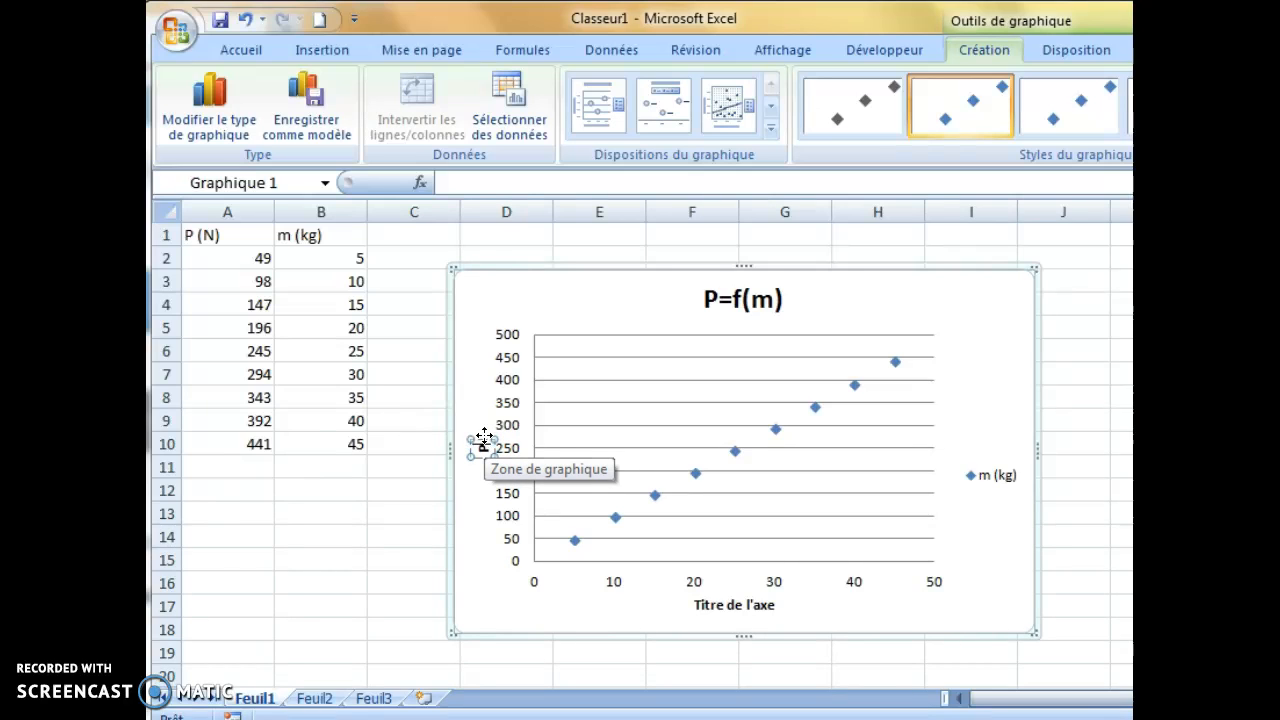
type("P en N")
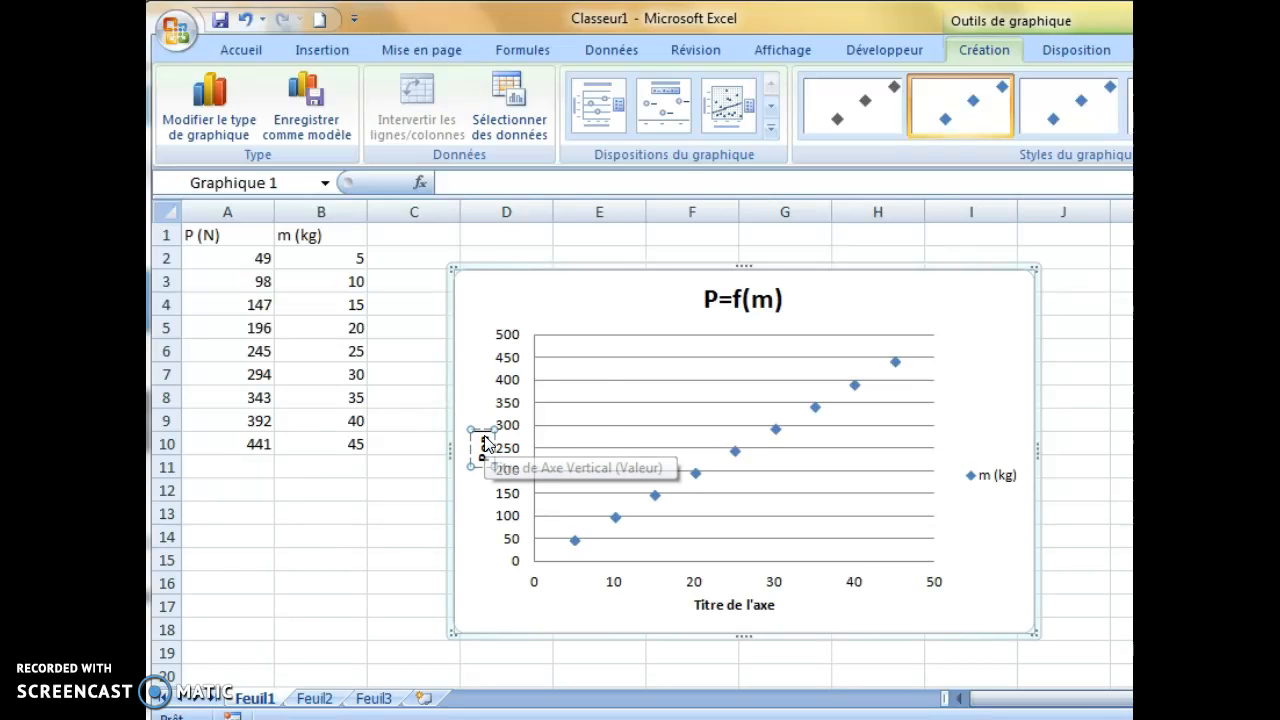
type("ewton")
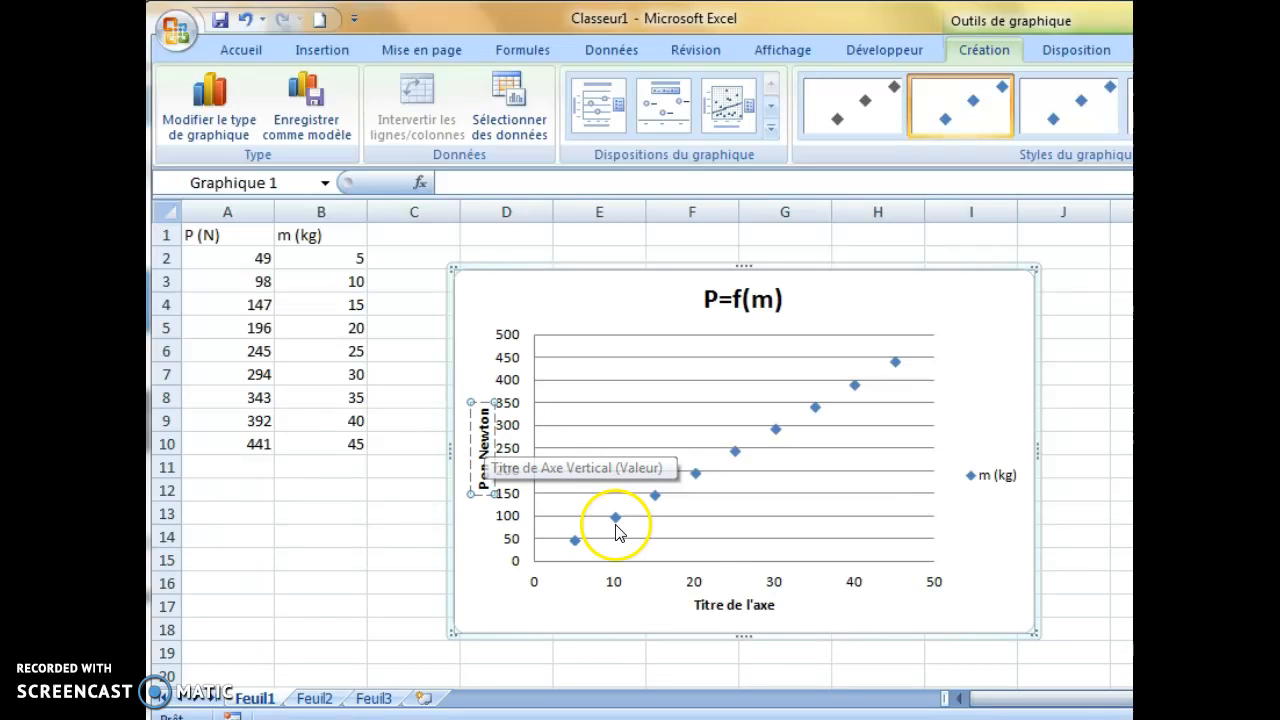
- Replace the horizontal axis title with "m en kg"
left_click(703, 603)
left_click(697, 605)
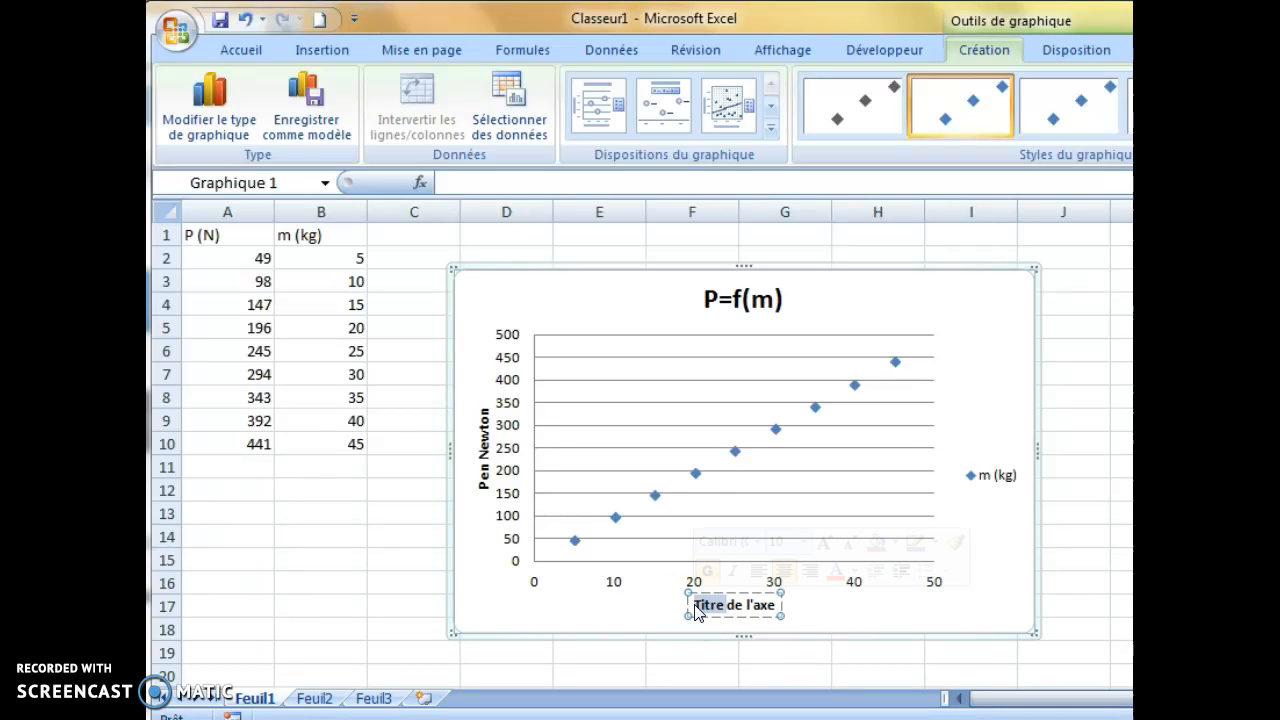
key("Delete")
key("Delete")
key("Delete")
key("Delete")
key("Delete")
key("Delete")
key("Delete")
key("Delete")
key("Delete")
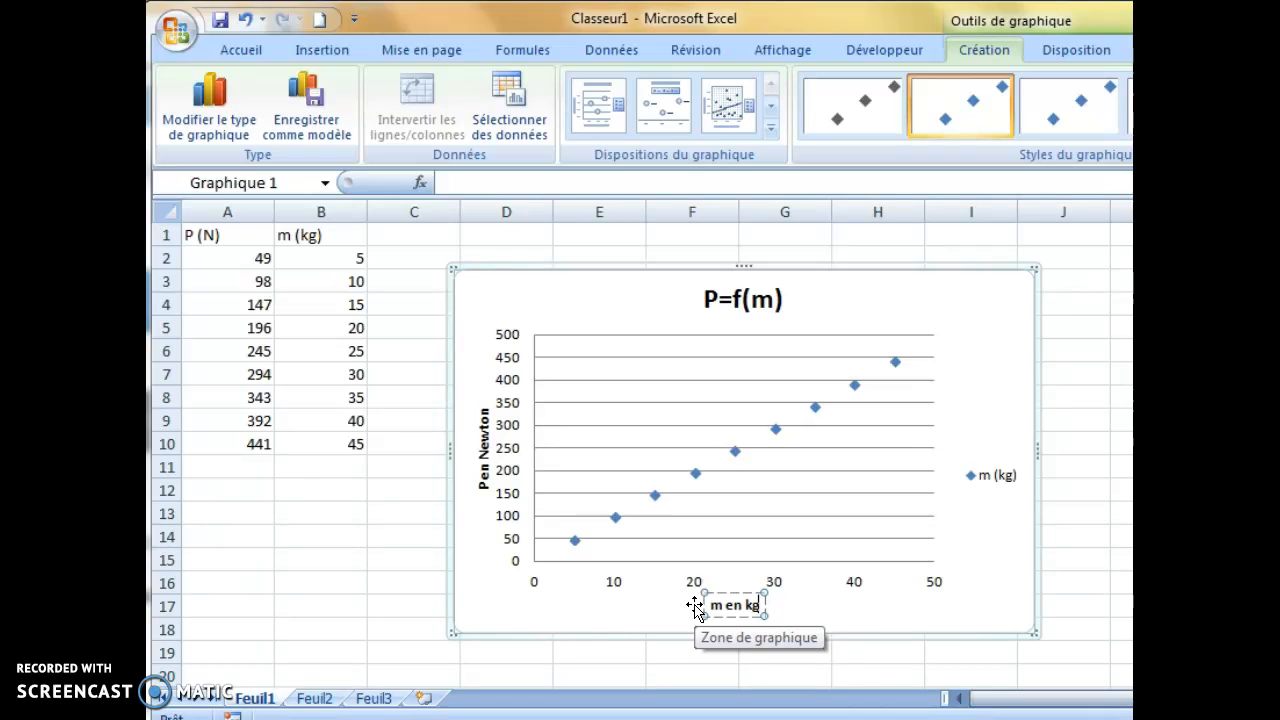
left_click(628, 616)
key("Return")
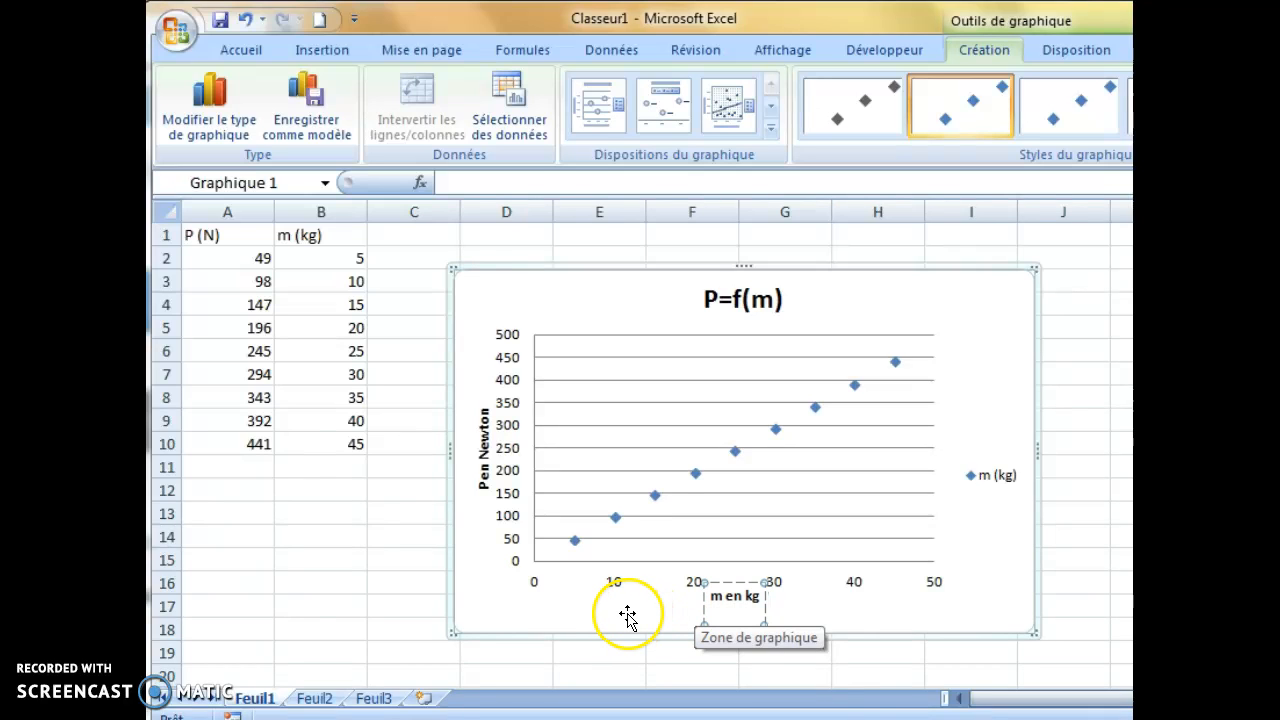